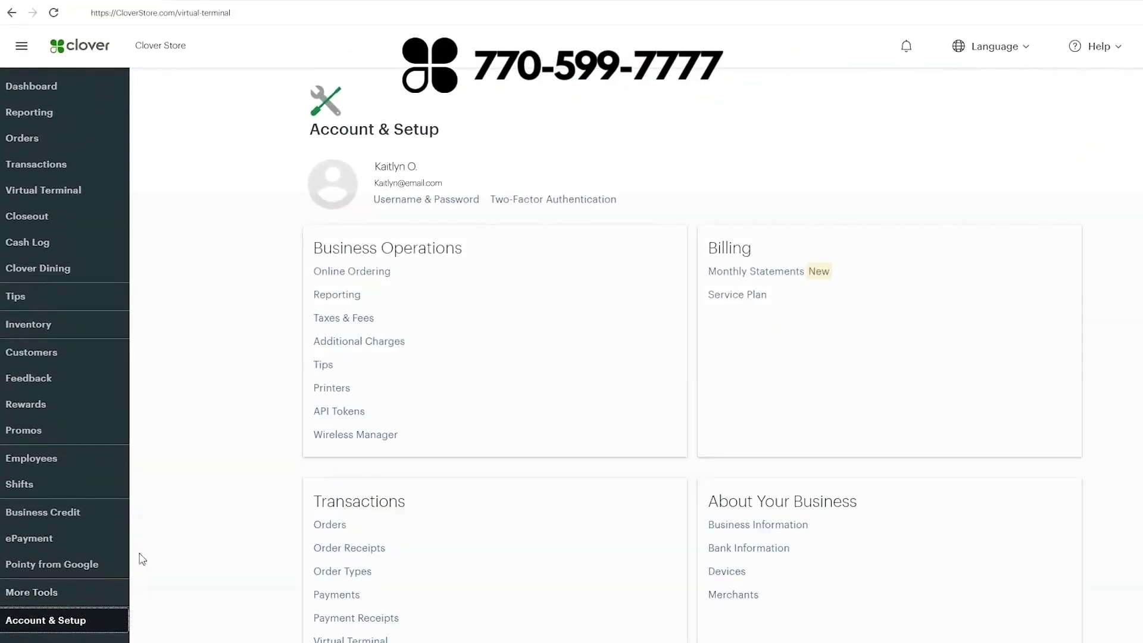
# - Enable SMS two-factor authentication by registering the phone number and verifying the texted code
pyautogui.click(532, 200)
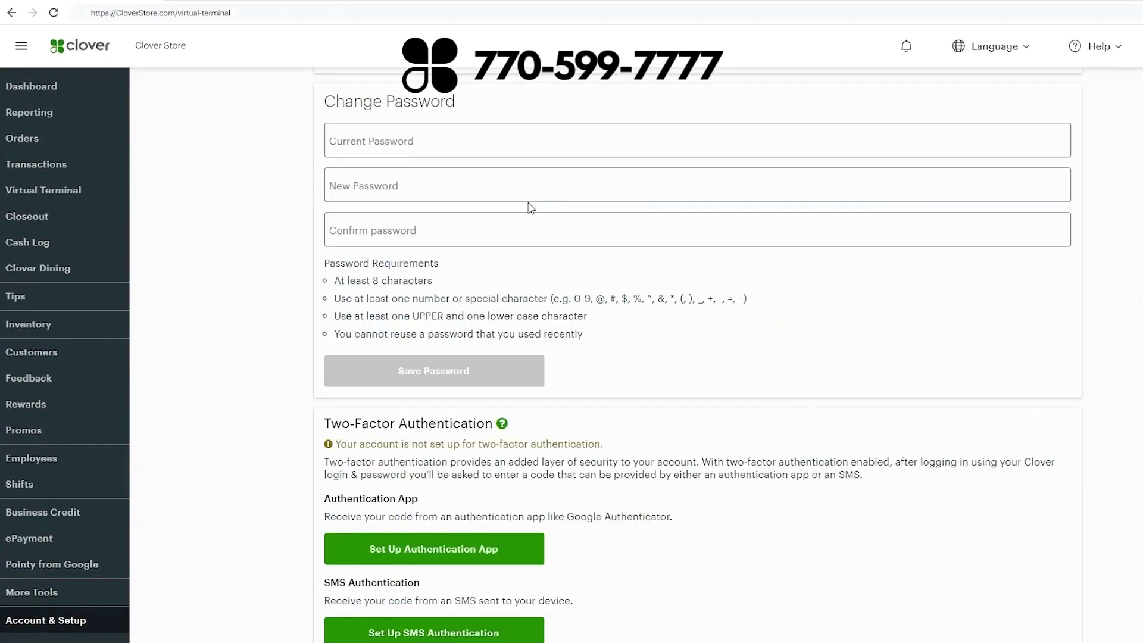
pyautogui.scroll(-1, 299, 286)
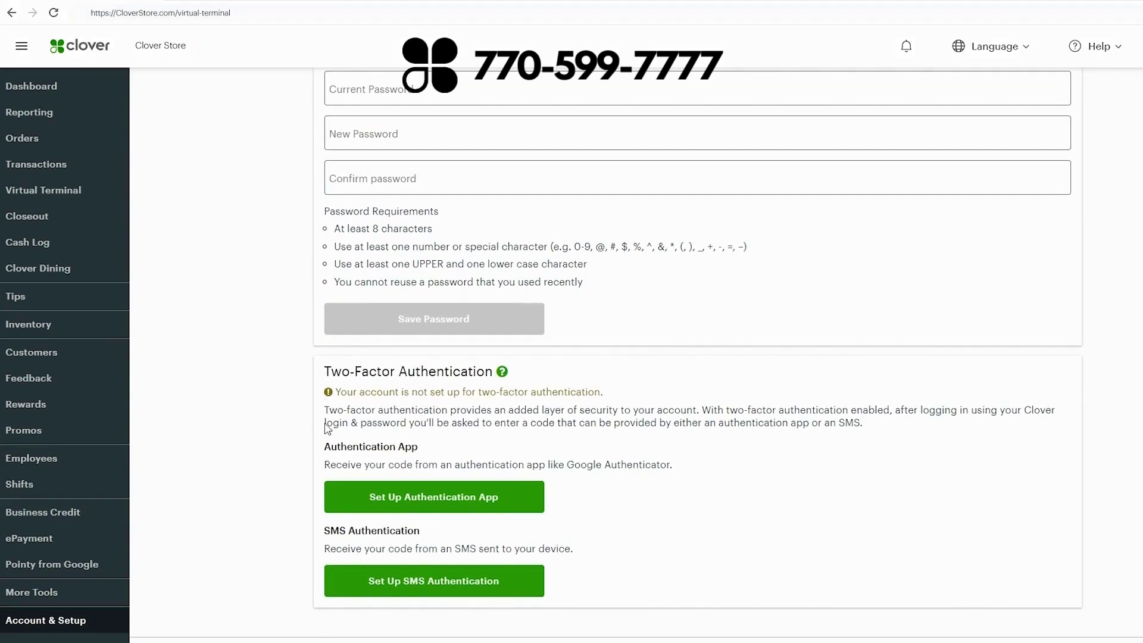
pyautogui.click(374, 576)
pyautogui.click(372, 527)
pyautogui.write('720')
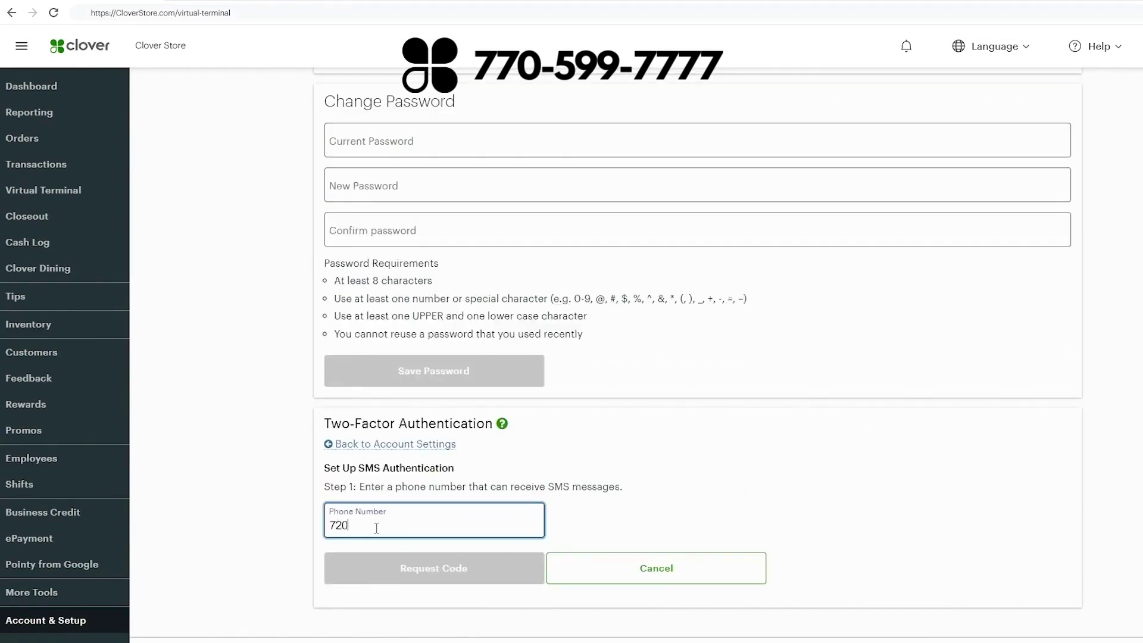
pyautogui.write('5555555')
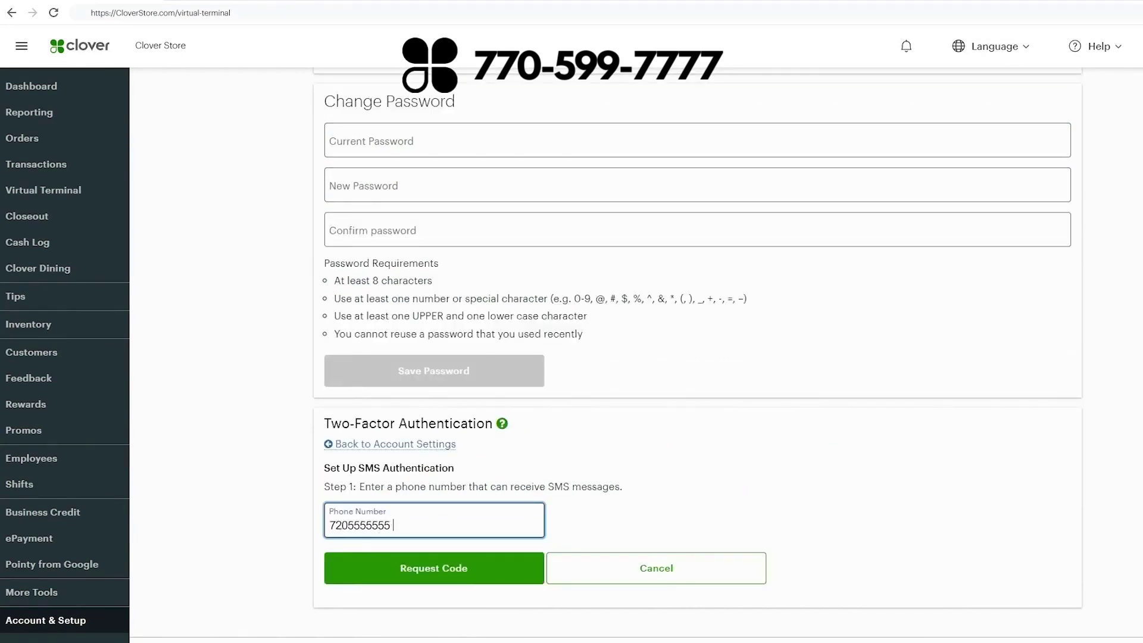
pyautogui.click(374, 574)
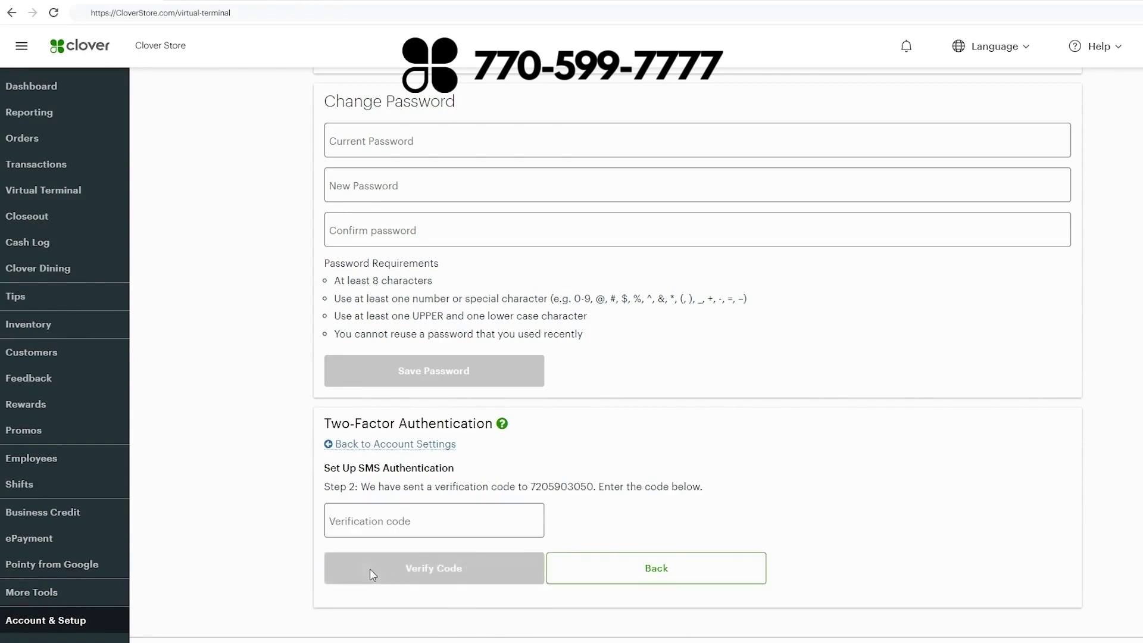
pyautogui.click(373, 530)
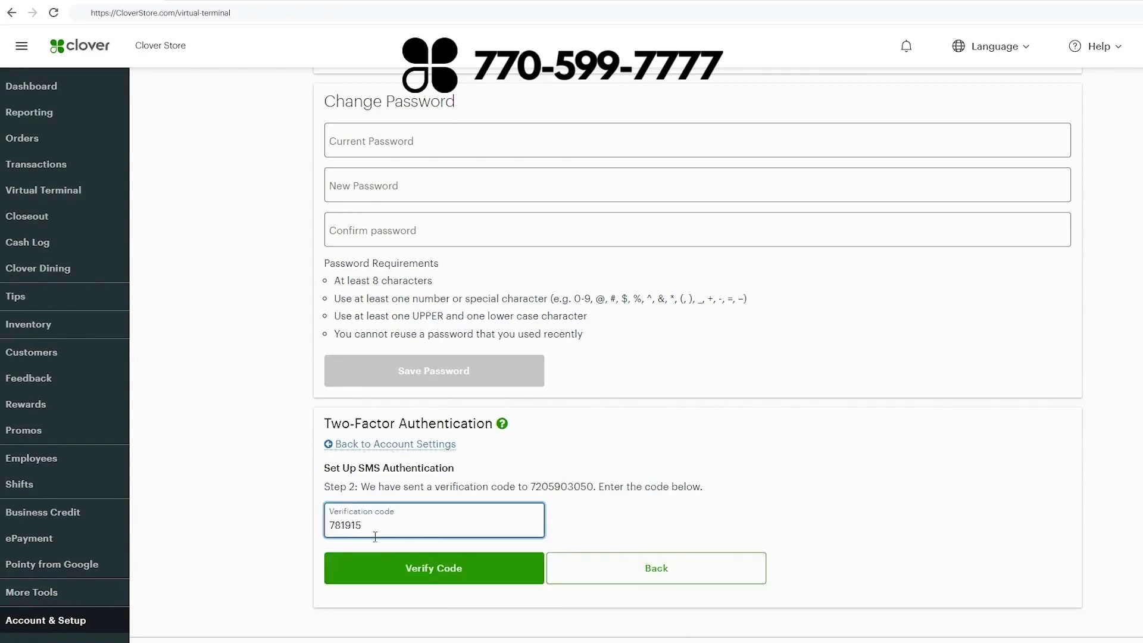
pyautogui.click(391, 569)
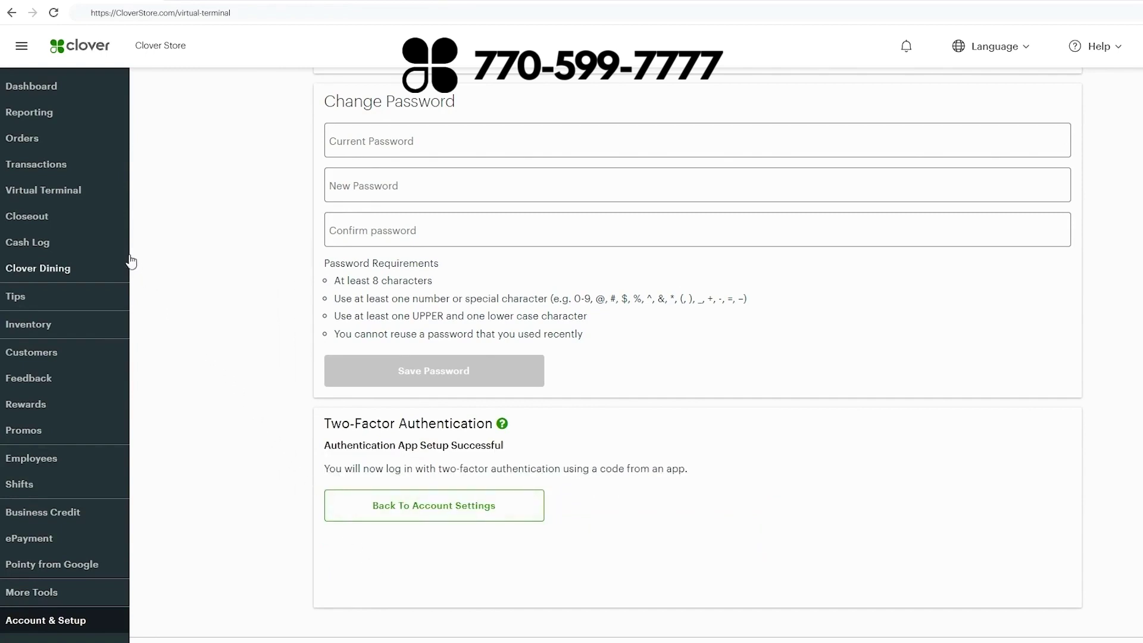
# - Start the Virtual Terminal with location allowed and set up a $100.00 Sale
pyautogui.click(97, 191)
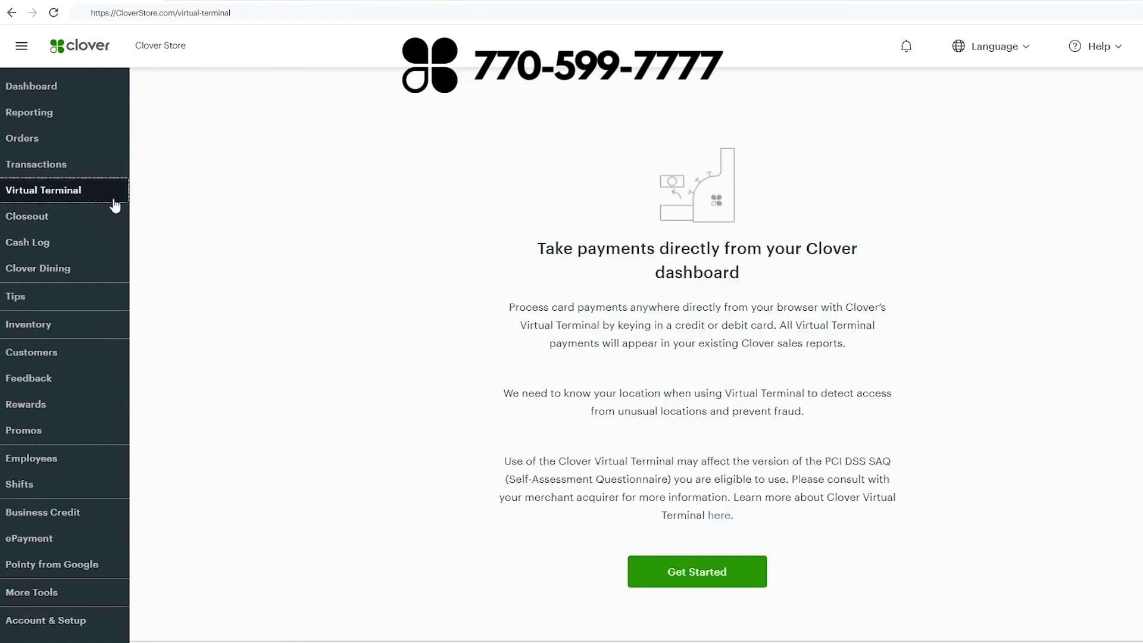
pyautogui.click(686, 572)
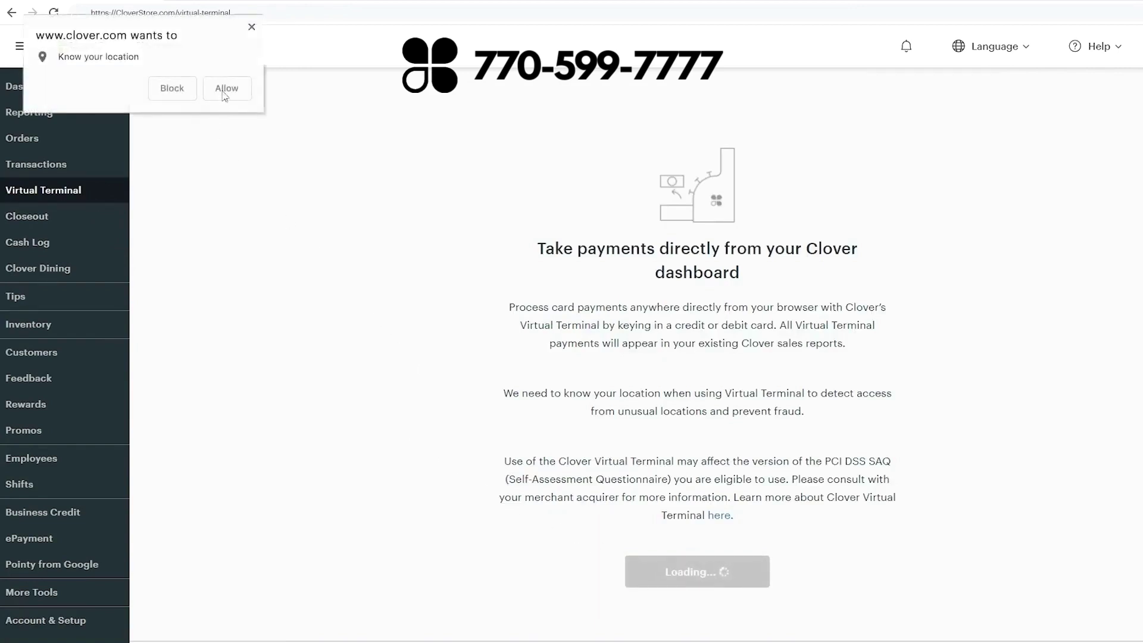
pyautogui.click(225, 93)
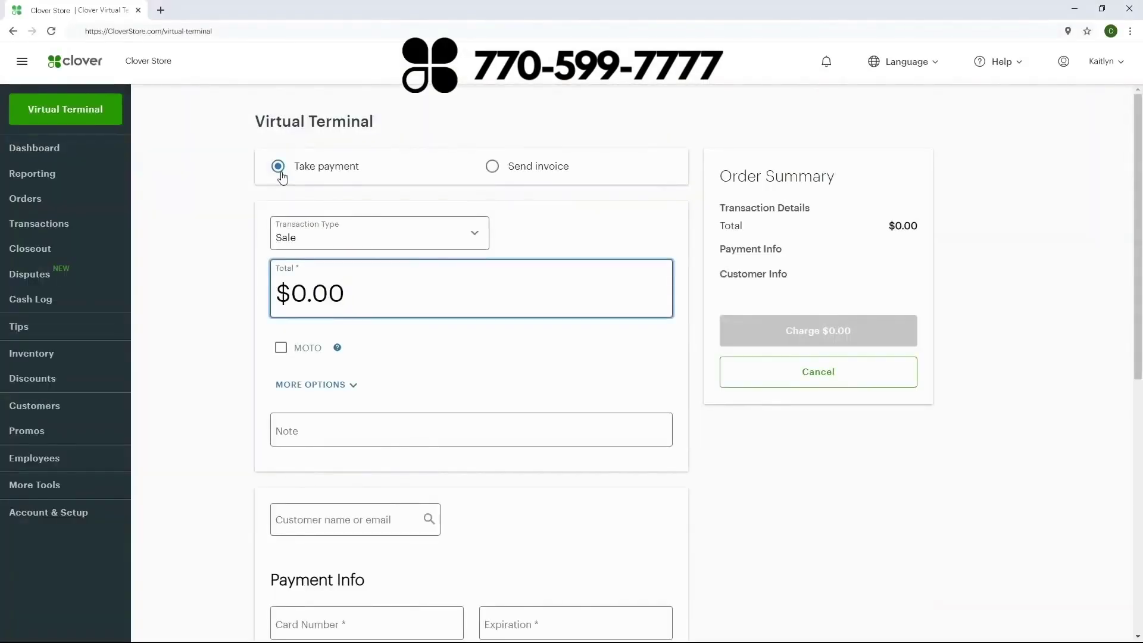
pyautogui.click(411, 229)
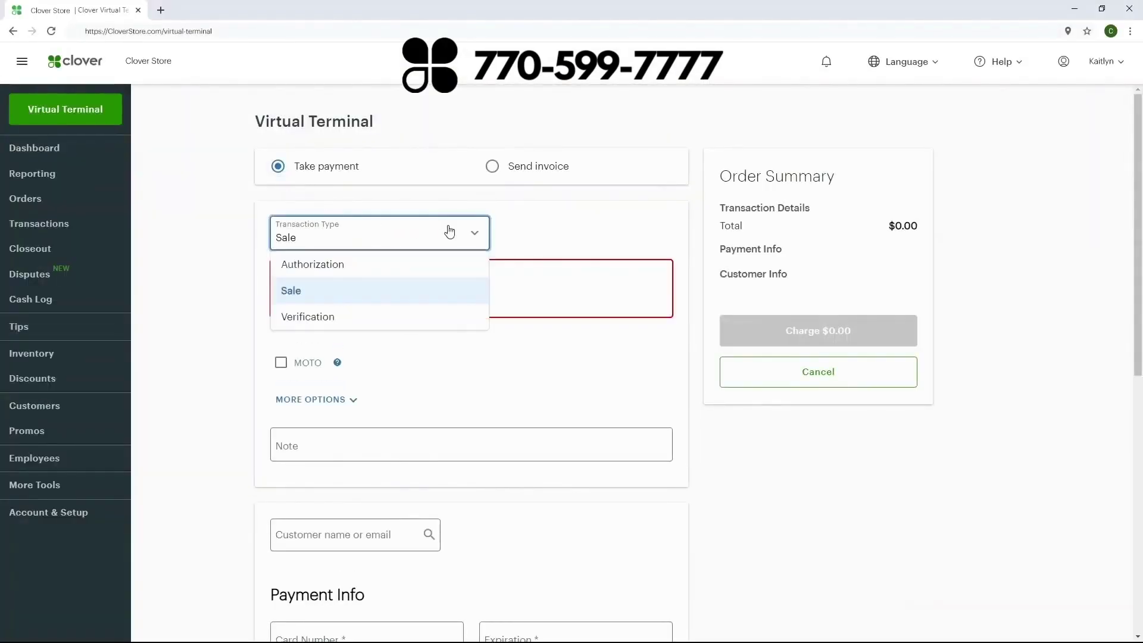
pyautogui.click(447, 288)
pyautogui.click(447, 285)
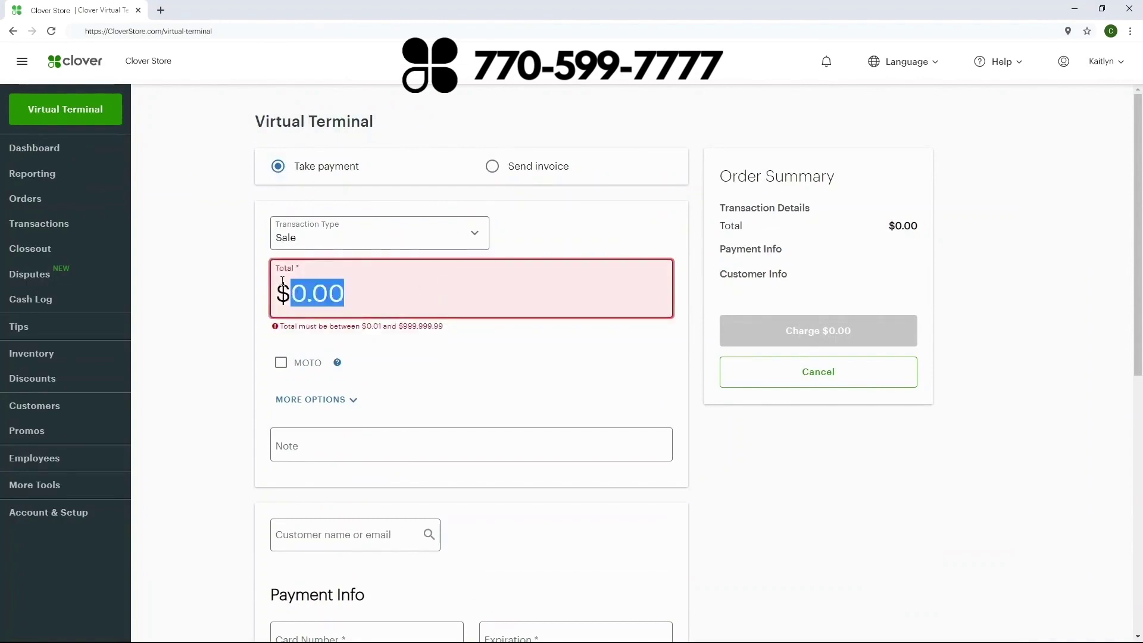
pyautogui.write('100')
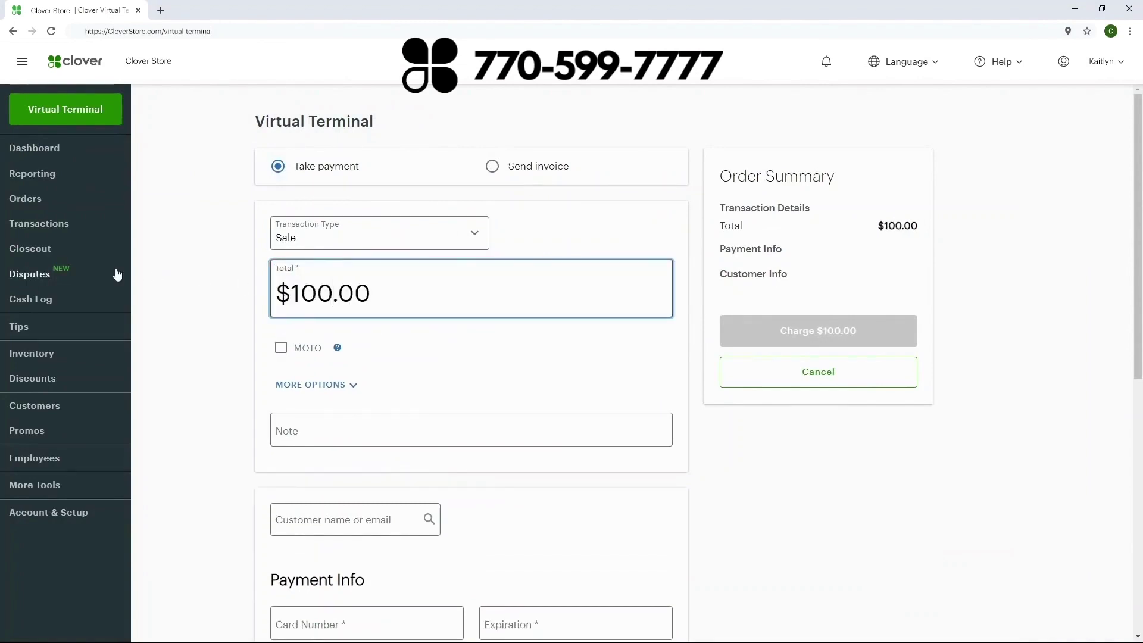
# - Mark the sale as MOTO and add the note 'Phone Order'
pyautogui.click(281, 351)
pyautogui.click(357, 386)
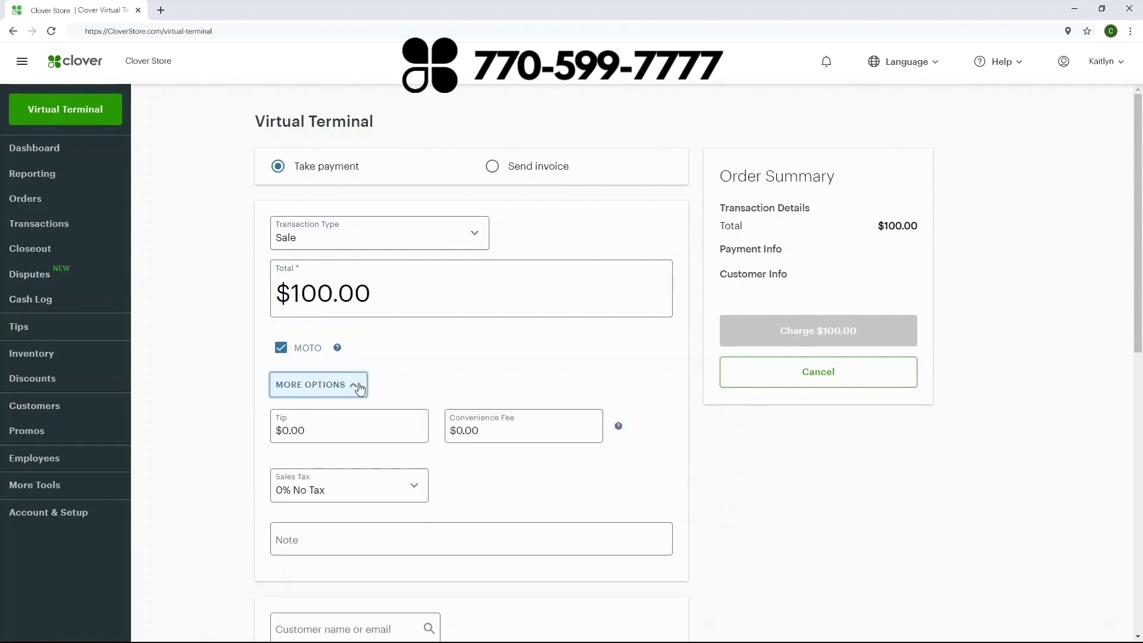
pyautogui.click(317, 545)
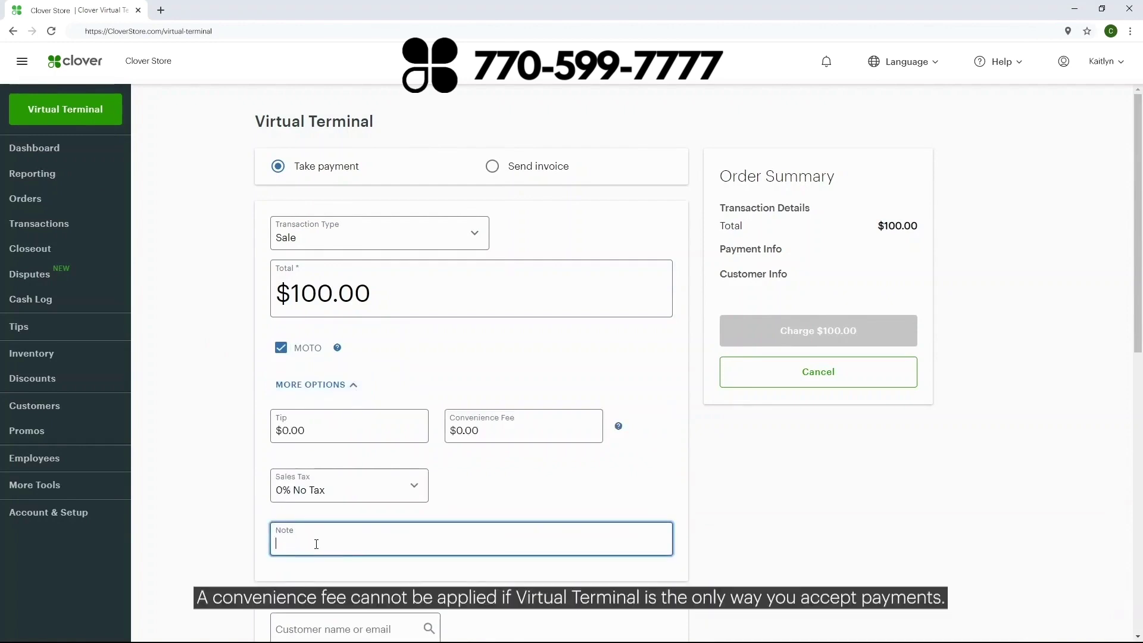
pyautogui.write('Phone Order')
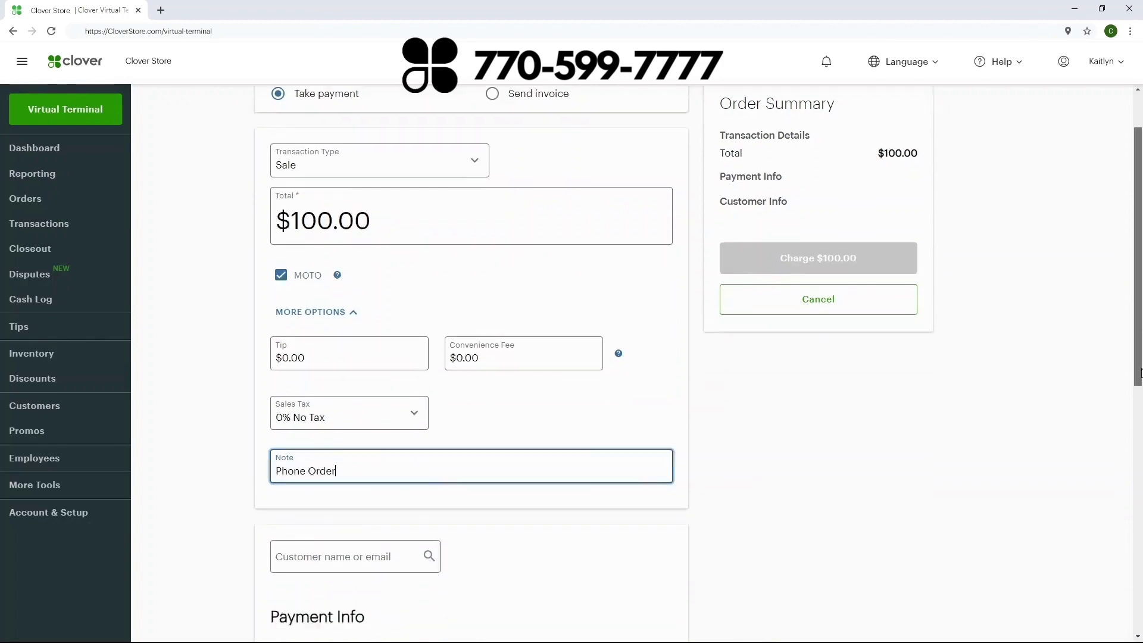
pyautogui.scroll(-8, 901, 399)
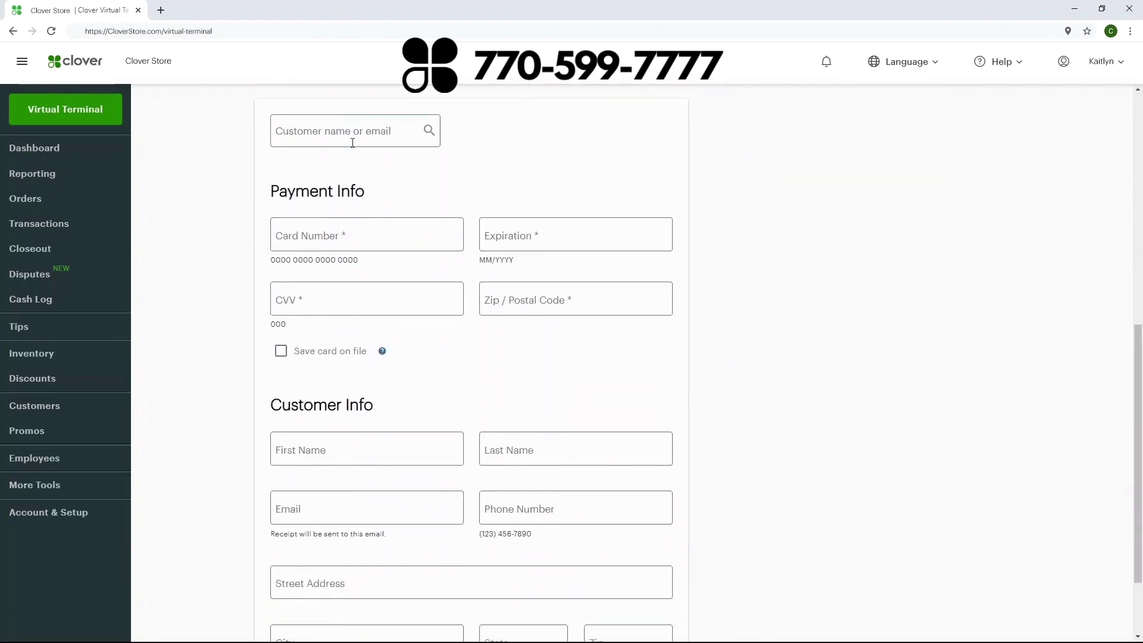
# - Enter the card number, expiry, CVV and zip, and save the card on file
pyautogui.click(353, 143)
pyautogui.write('Sam')
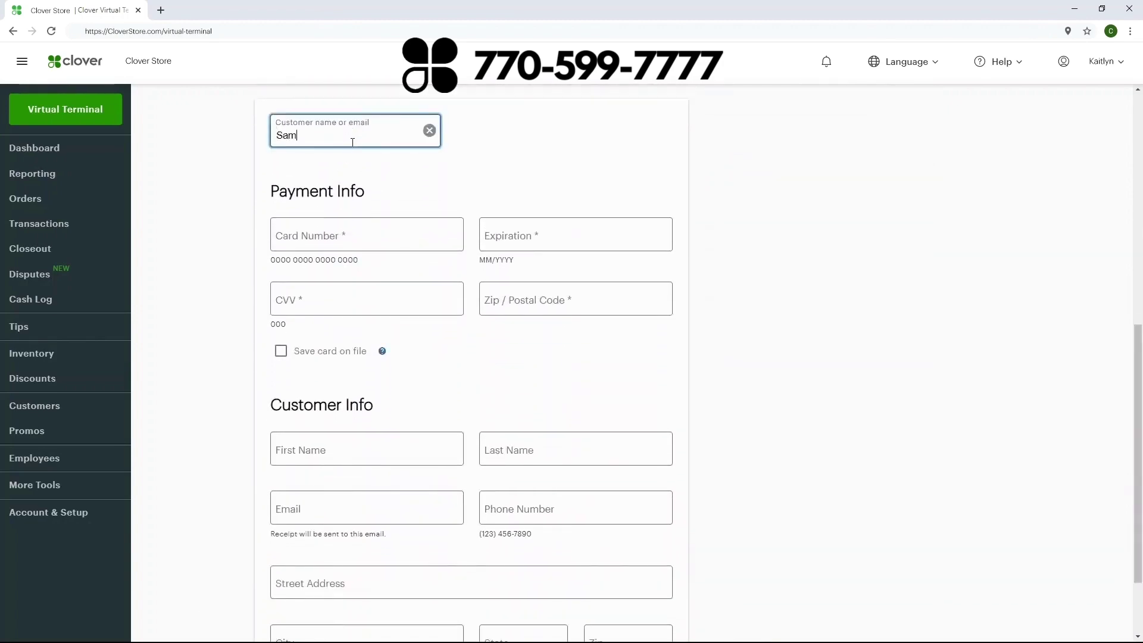
pyautogui.click(430, 130)
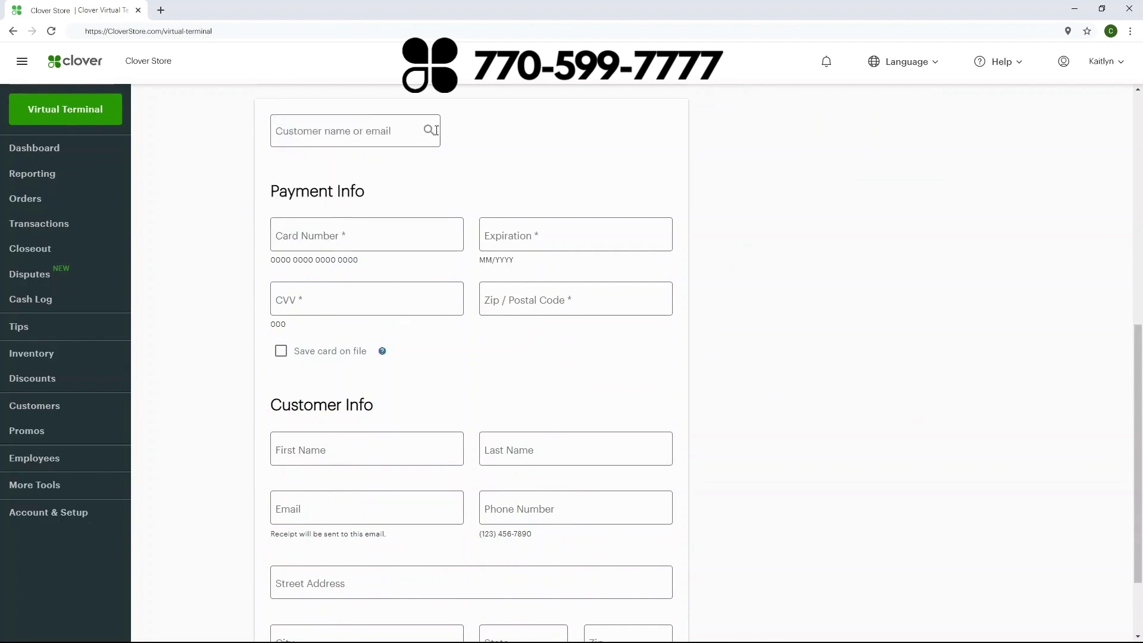
pyautogui.click(416, 235)
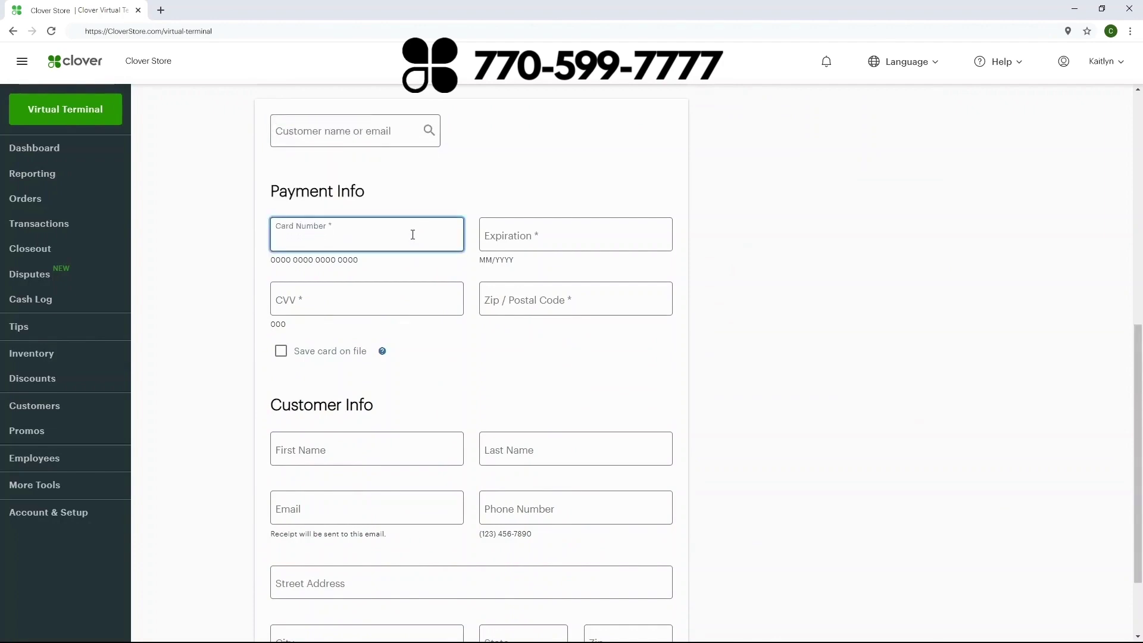
pyautogui.write('1111111111111')
pyautogui.press('Tab')
pyautogui.write('122023')
pyautogui.press('Tab')
pyautogui.write('123')
pyautogui.press('Tab')
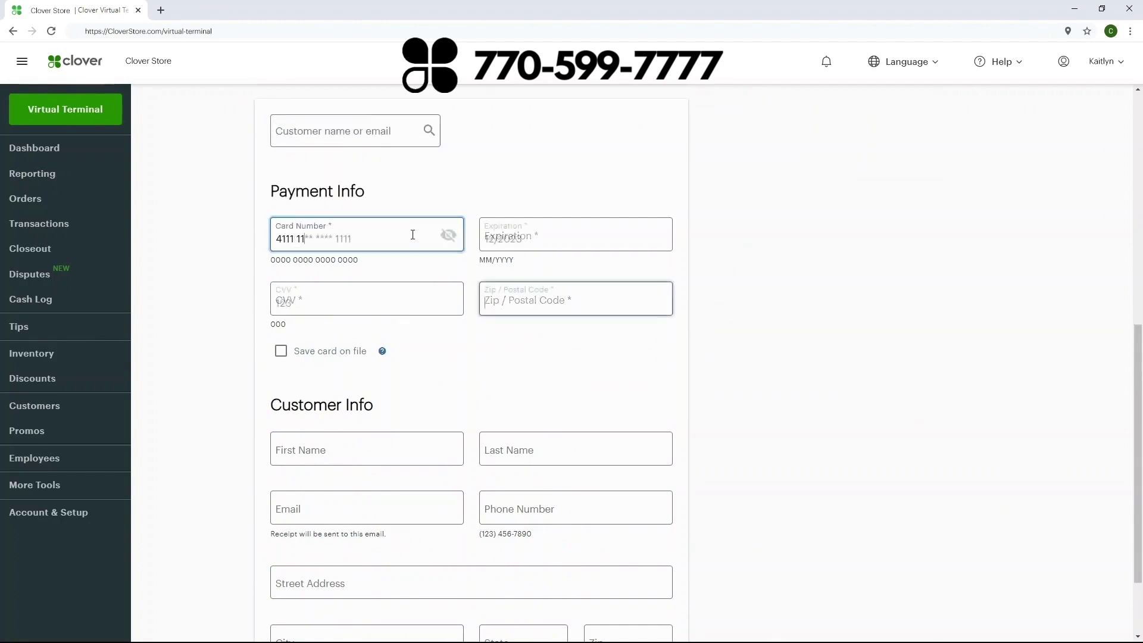
pyautogui.write('230')
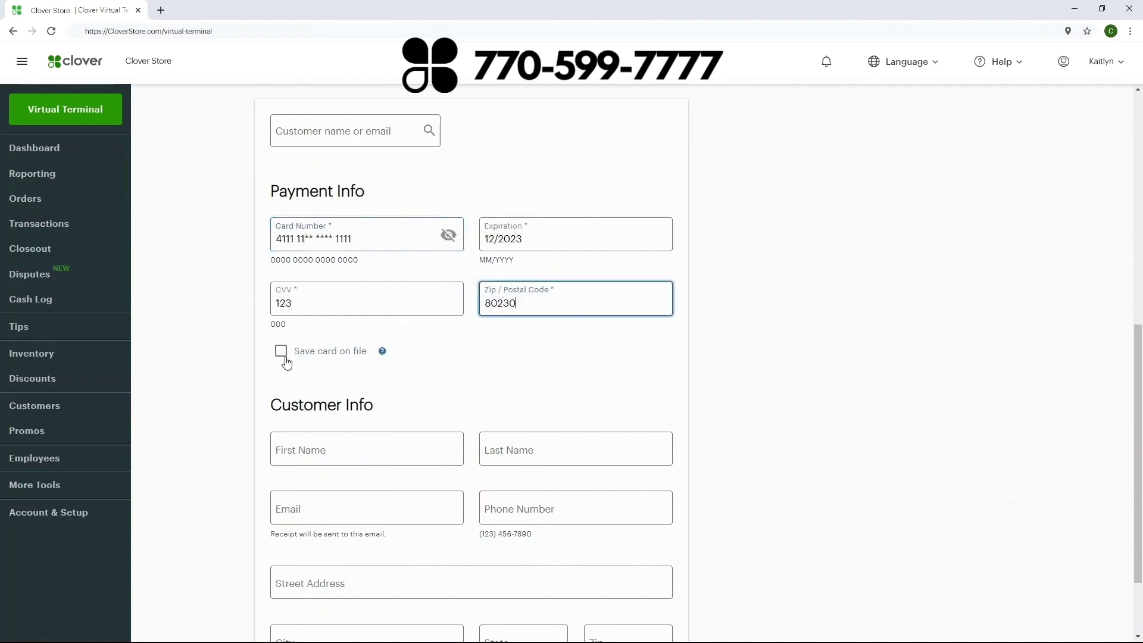
pyautogui.click(280, 359)
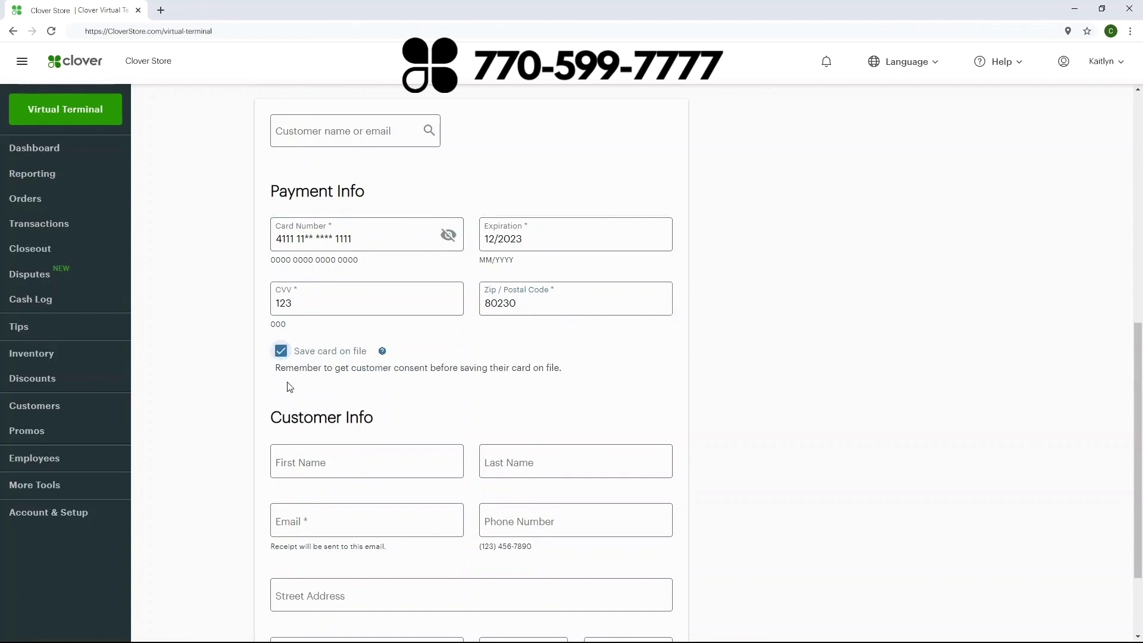
# - Fill in the customer's first name, last name and e-mail in Customer Info
pyautogui.scroll(-1, 1124, 550)
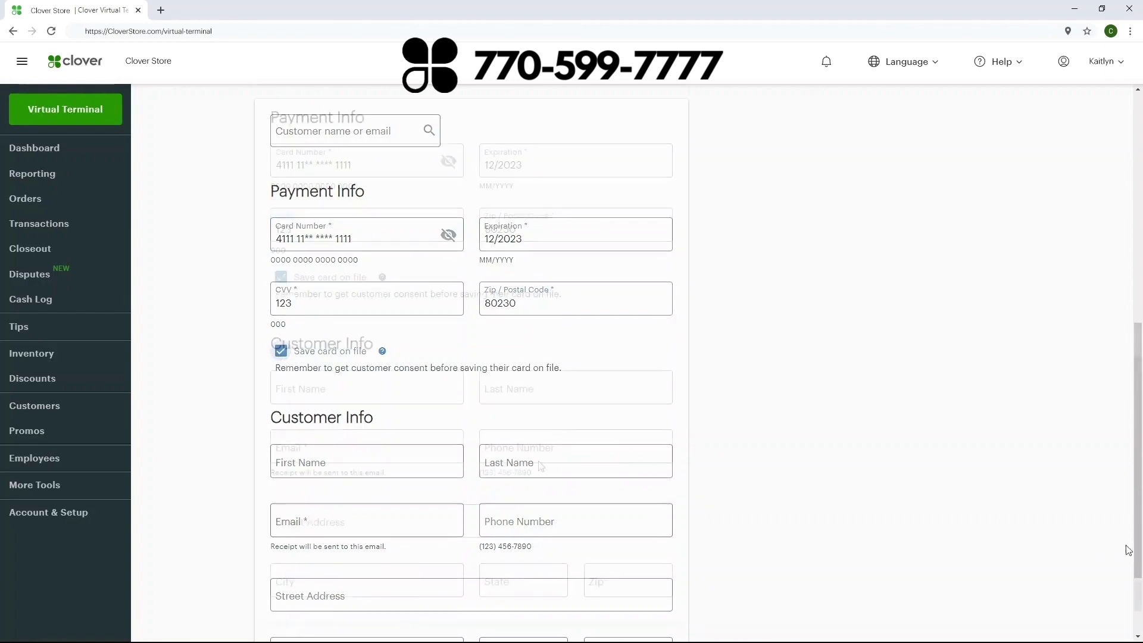
pyautogui.click(440, 400)
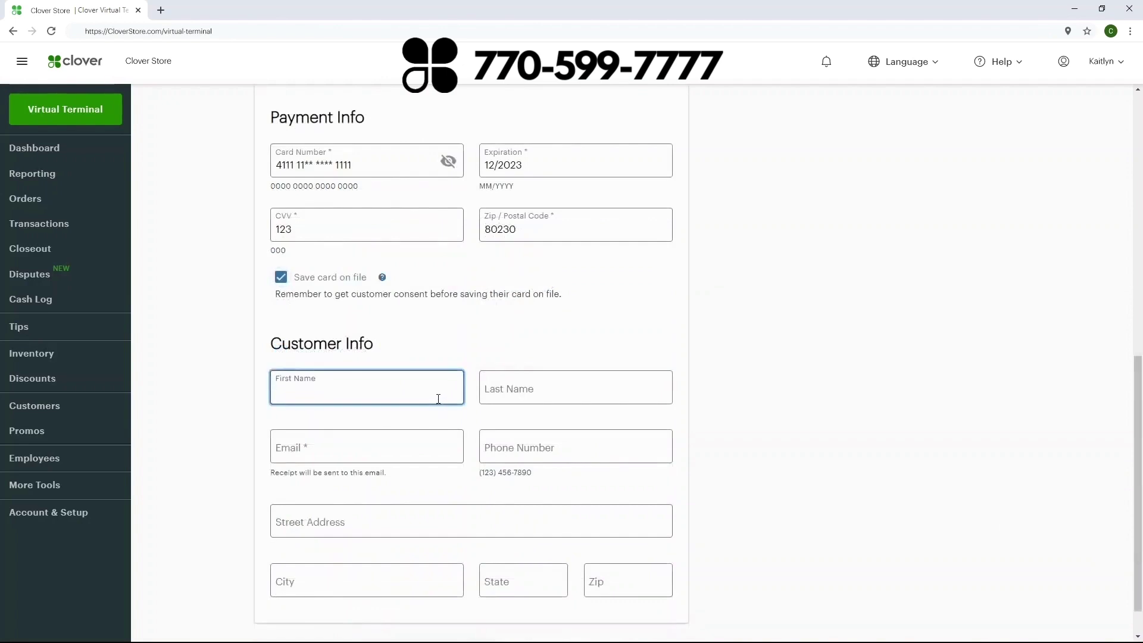
pyautogui.write('Sam')
pyautogui.press('Tab')
pyautogui.write('Smi')
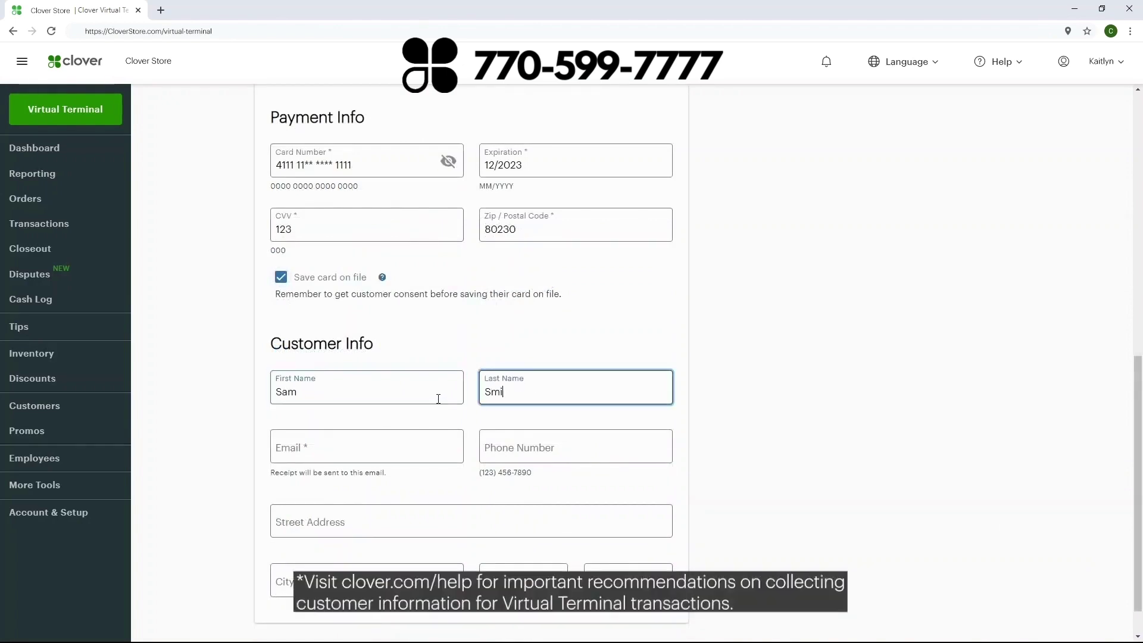
pyautogui.write('th')
pyautogui.press('Tab')
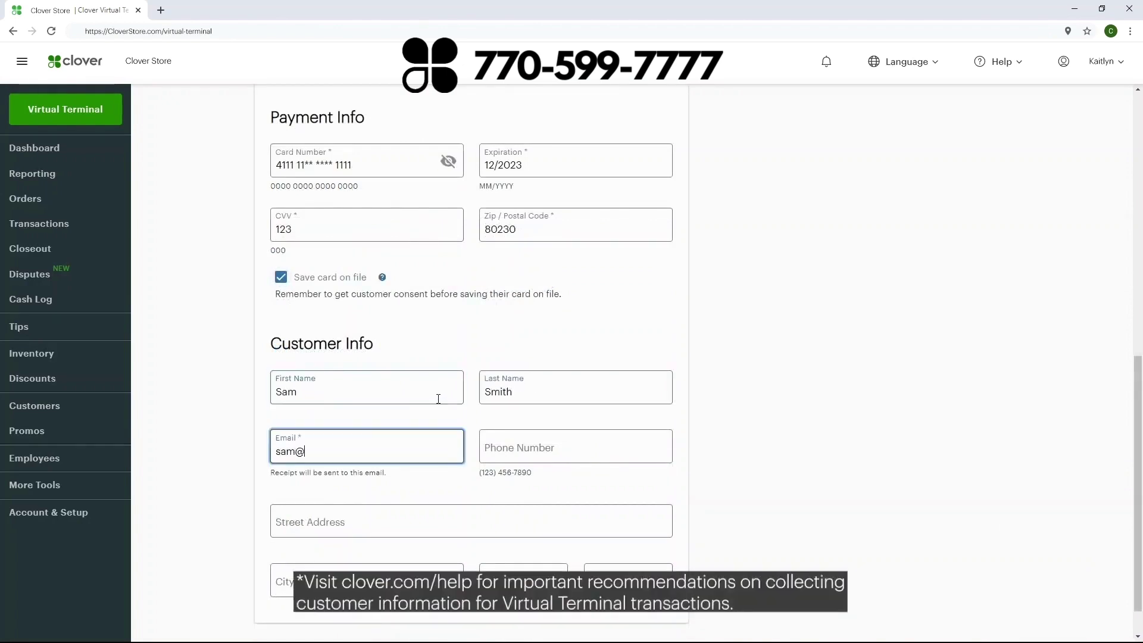
pyautogui.write('mail.com')
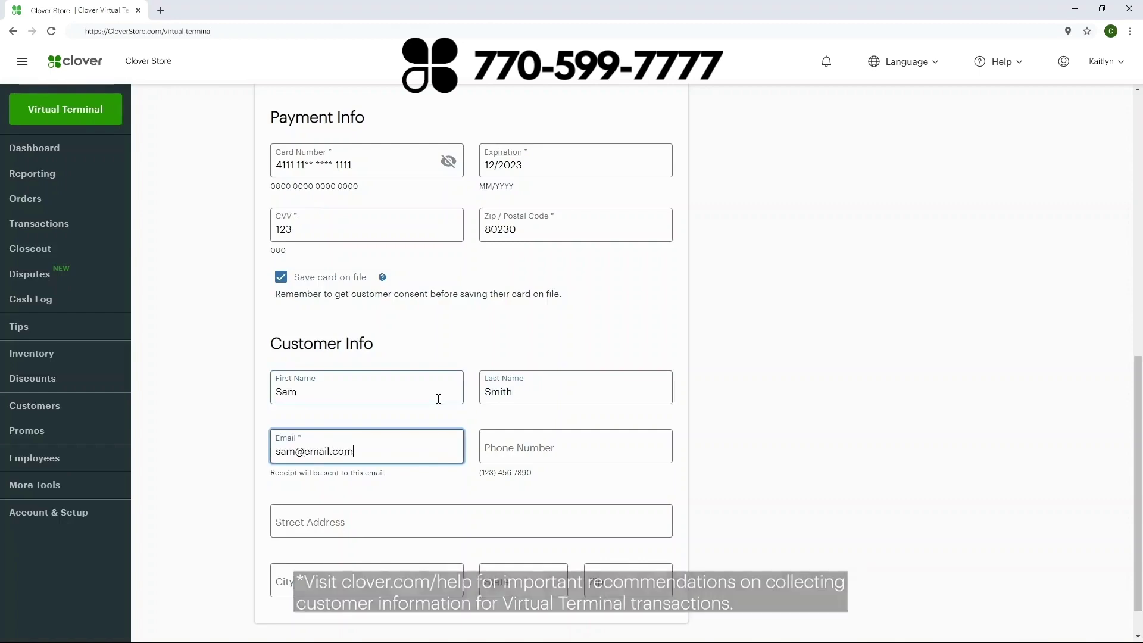
pyautogui.moveTo(1140, 400); pyautogui.dragTo(1140, 337)
pyautogui.scroll(7, 1140, 336)
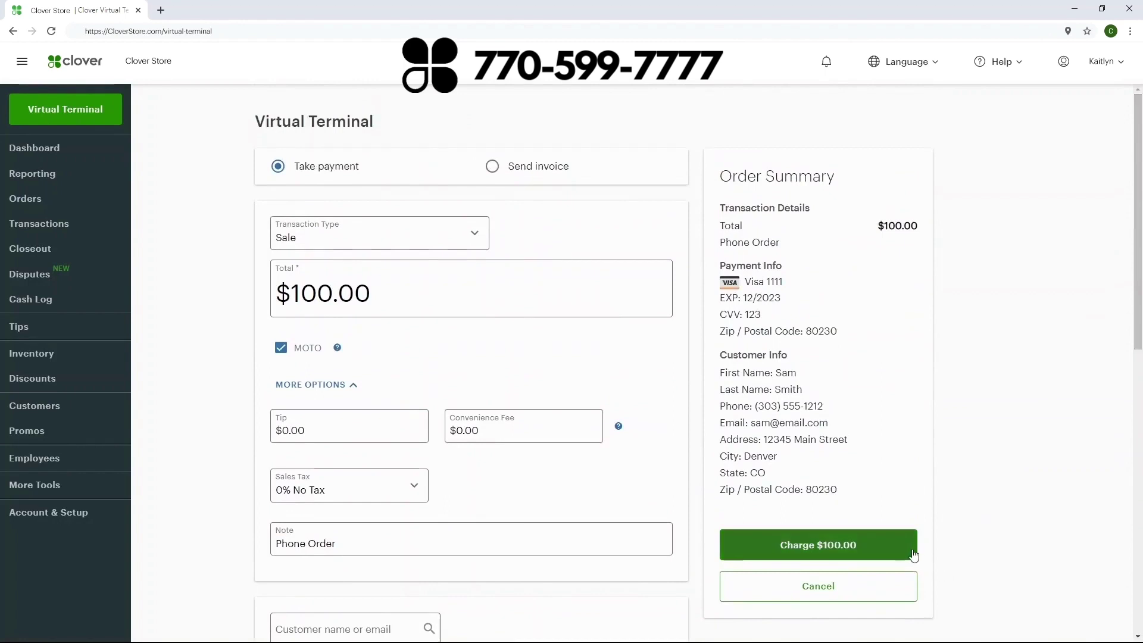
# - Charge the $100.00 sale, e-mail the receipt, and return to a blank Virtual Terminal
pyautogui.click(914, 555)
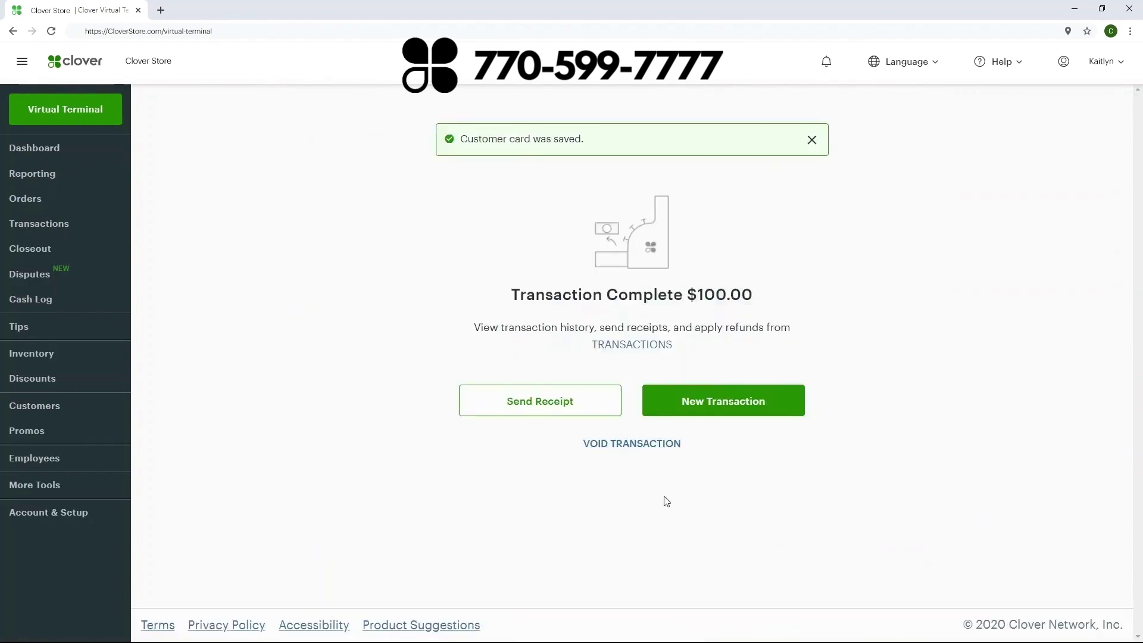
pyautogui.click(605, 401)
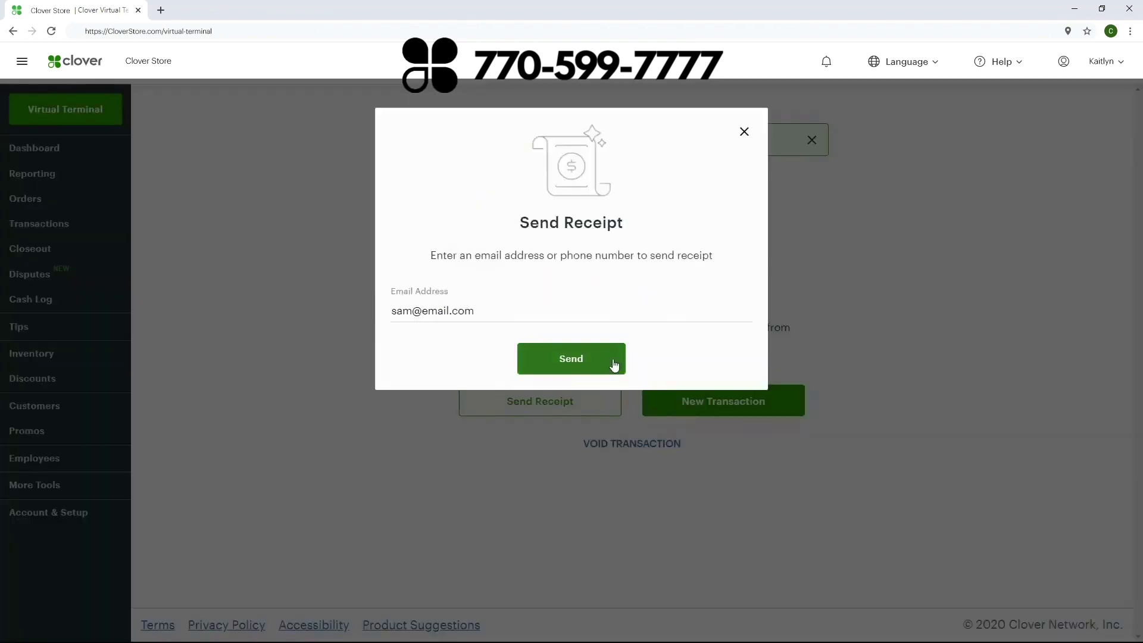
pyautogui.click(615, 365)
pyautogui.click(610, 307)
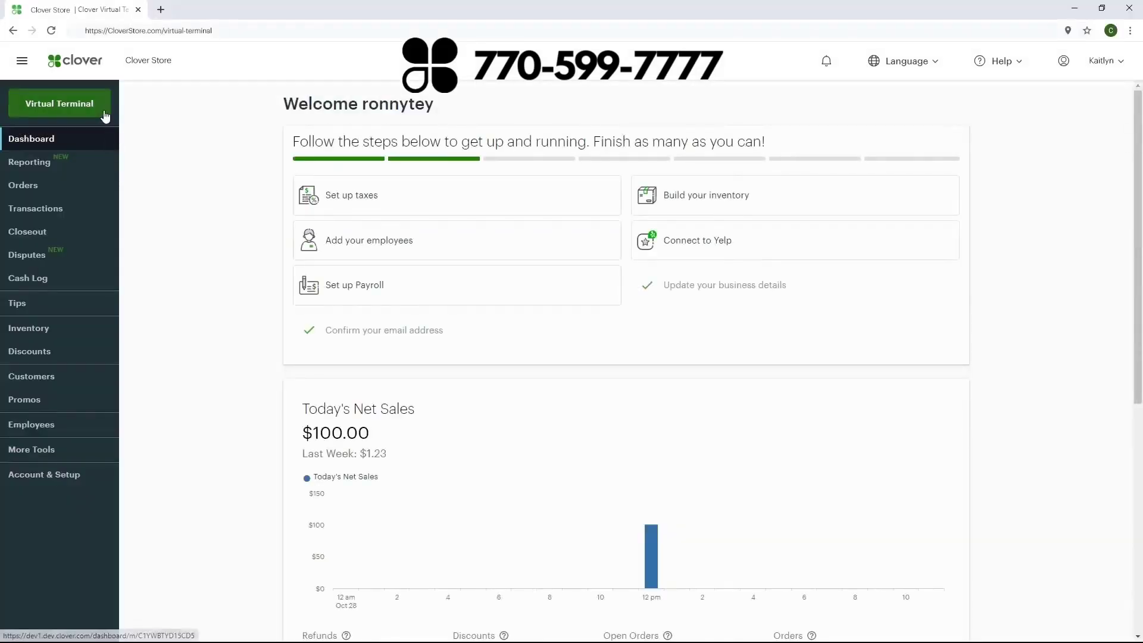
pyautogui.click(105, 117)
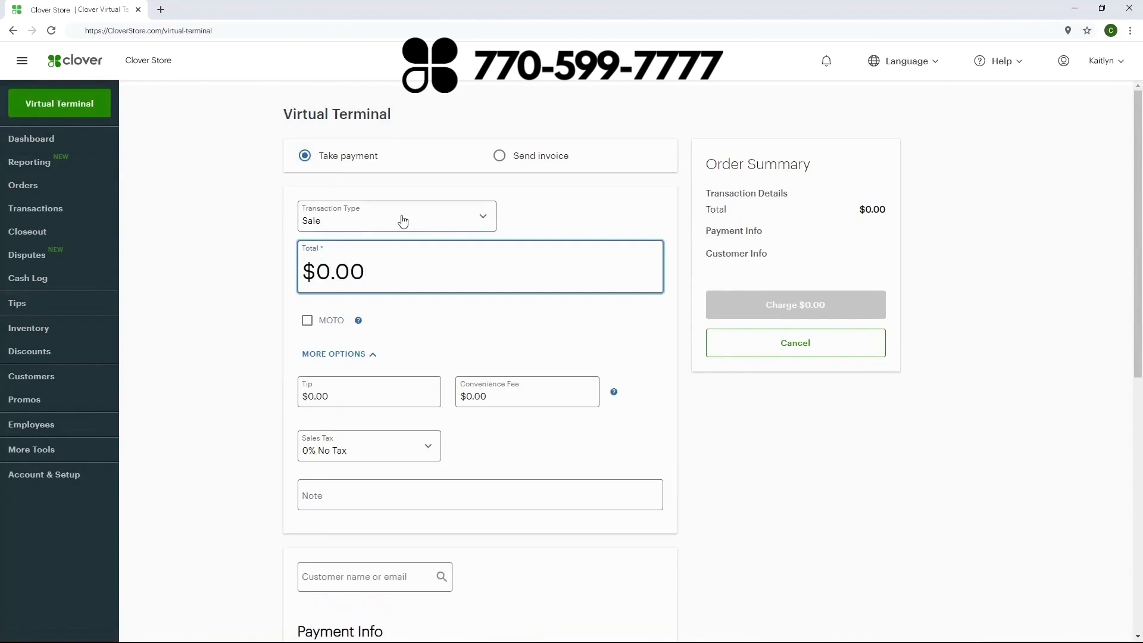
# - Set up a $50.00 MOTO Authorization with the note 'Phone Order'
pyautogui.click(489, 226)
pyautogui.click(480, 245)
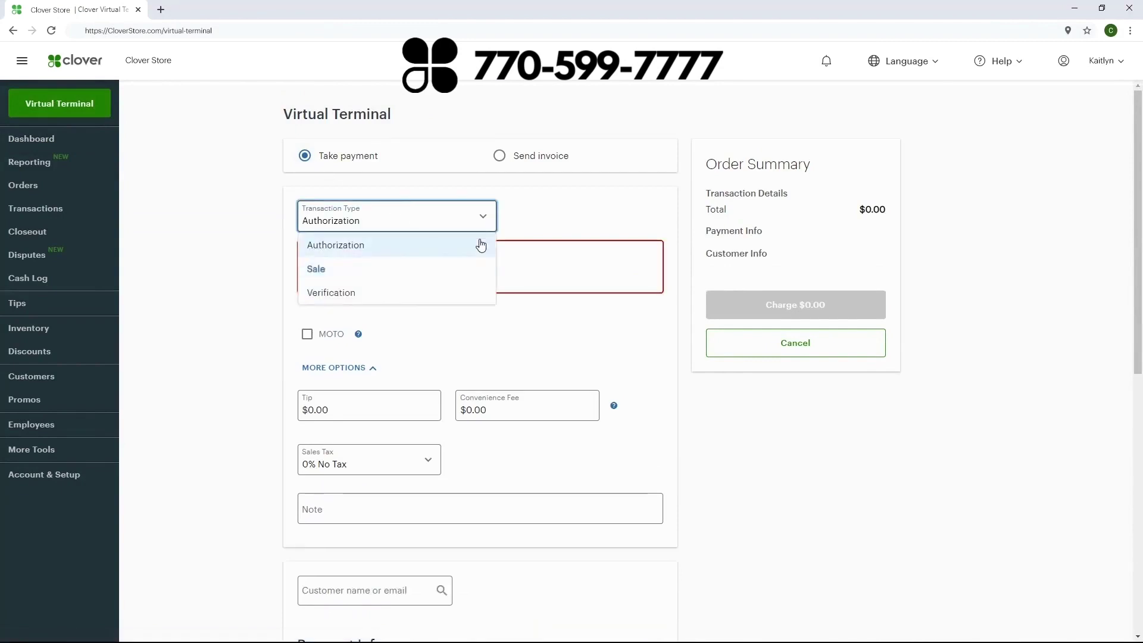
pyautogui.moveTo(469, 276); pyautogui.dragTo(306, 281)
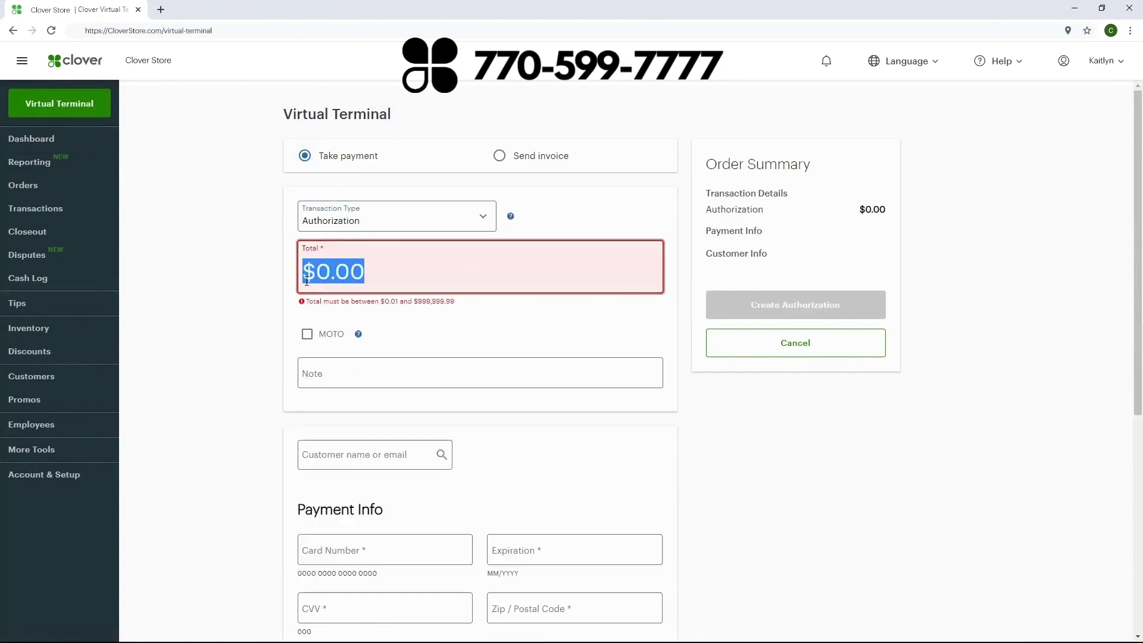
pyautogui.write('50')
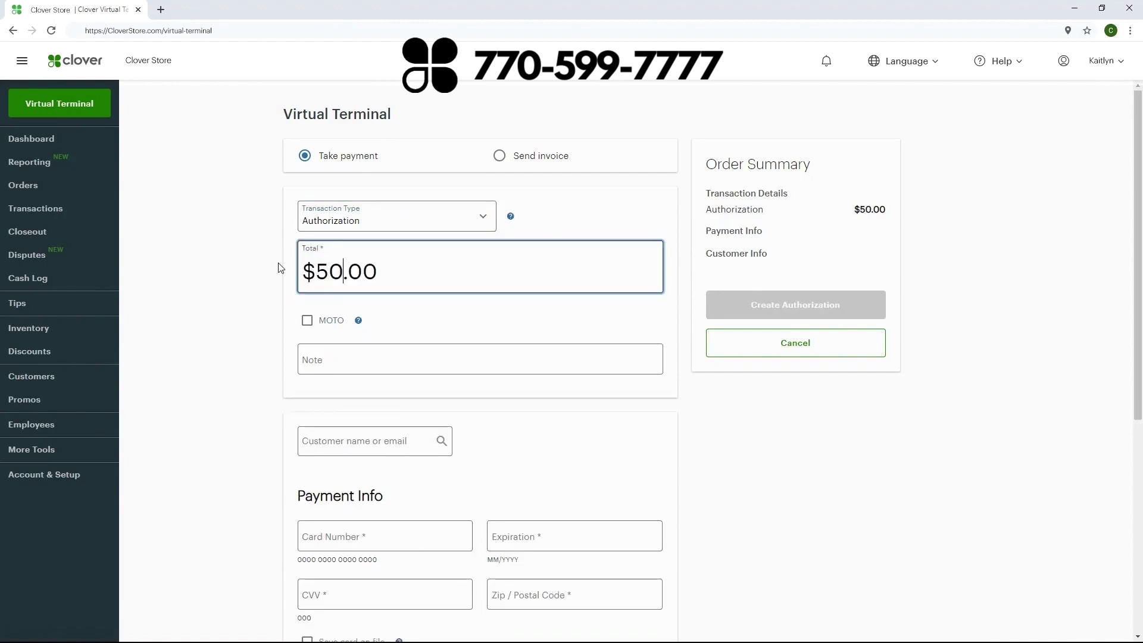
pyautogui.click(308, 320)
pyautogui.click(315, 366)
pyautogui.write('one Order')
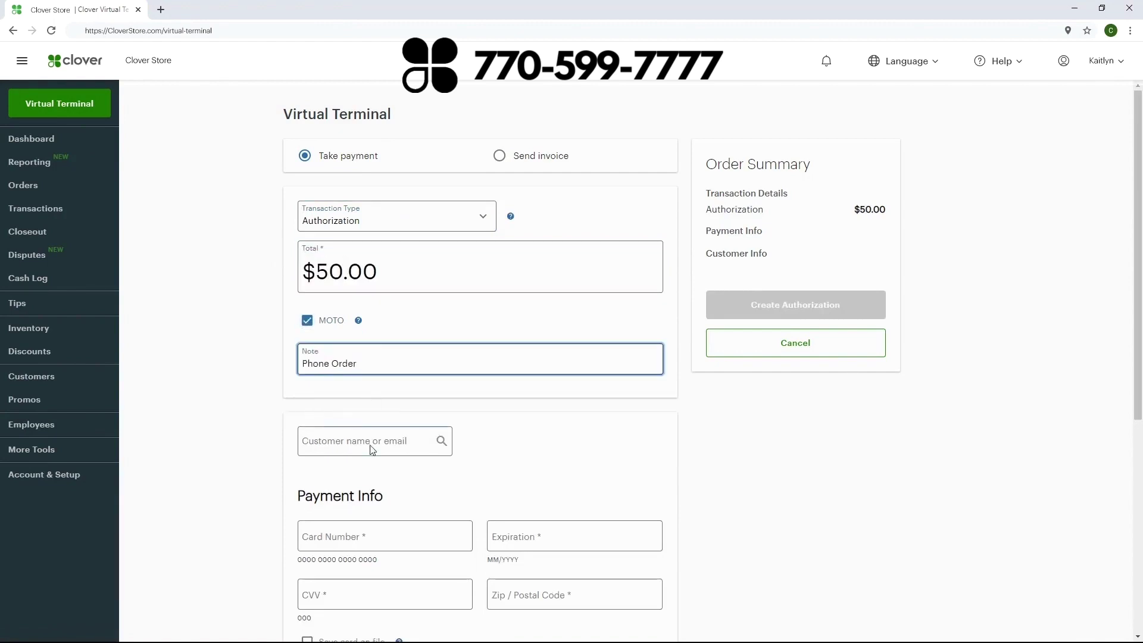
# - Use the saved customer's card, create the authorization, and e-mail its receipt
pyautogui.click(370, 450)
pyautogui.write('Sa')
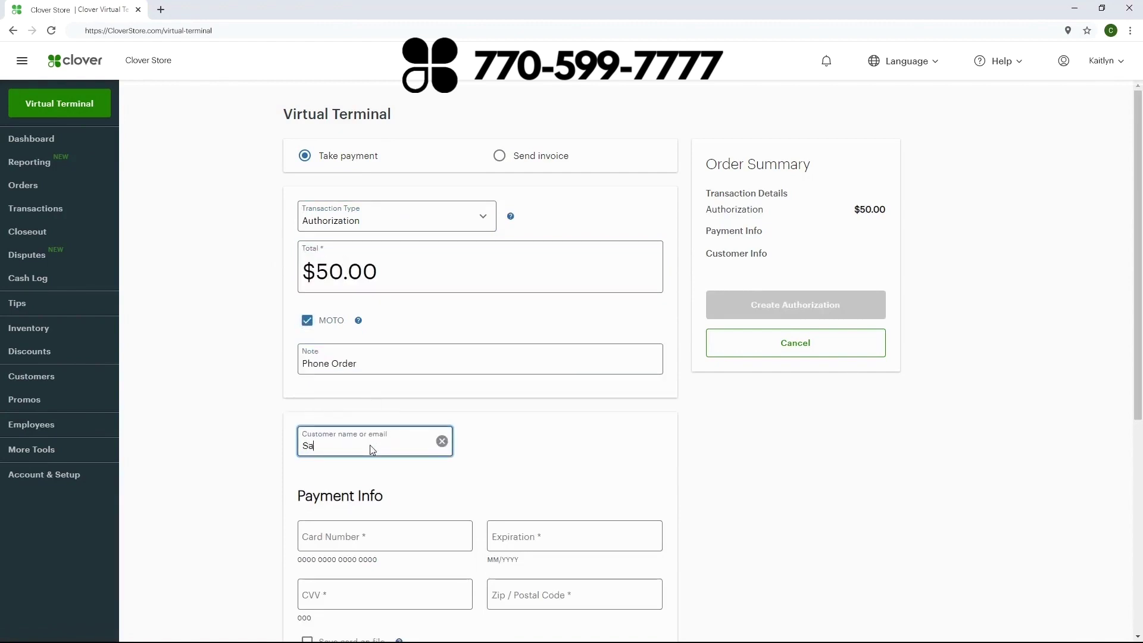
pyautogui.write('m Smith')
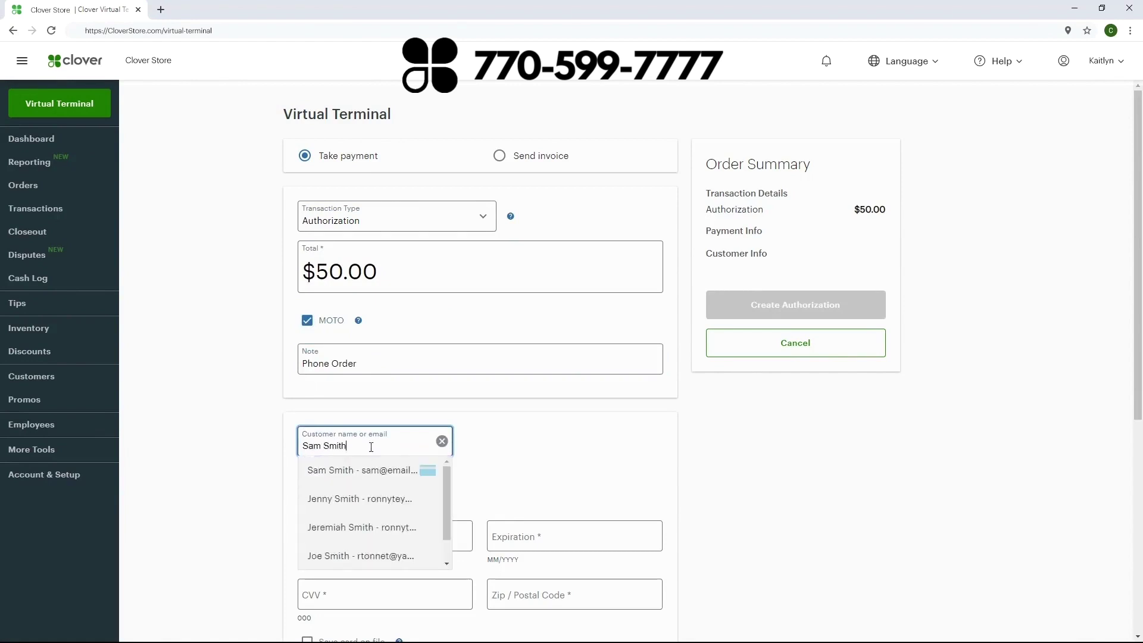
pyautogui.click(363, 470)
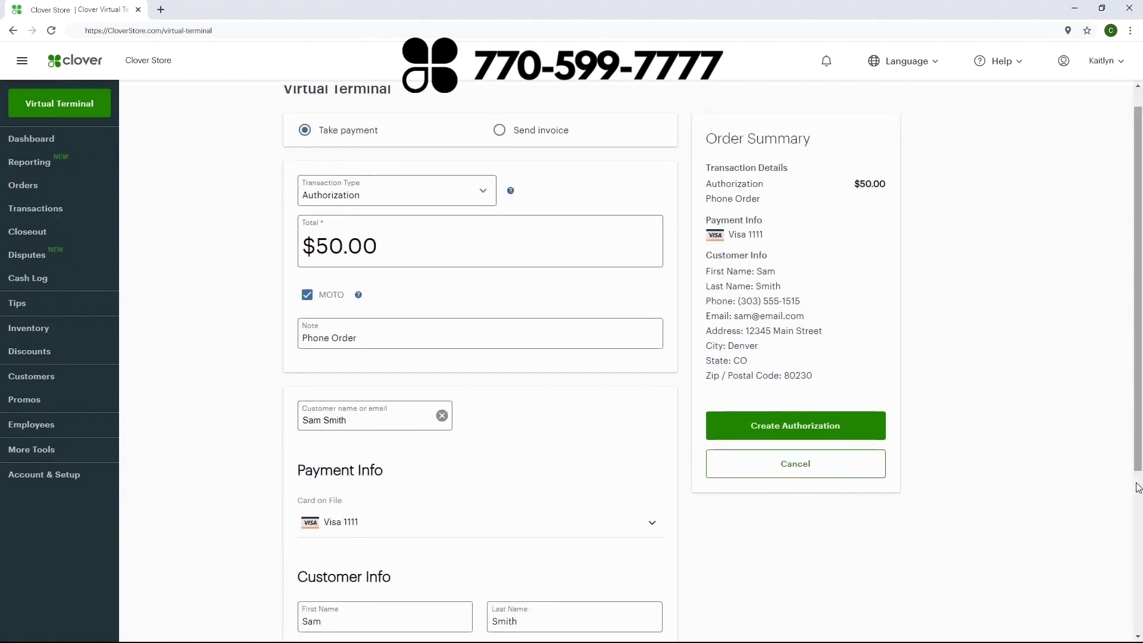
pyautogui.click(883, 429)
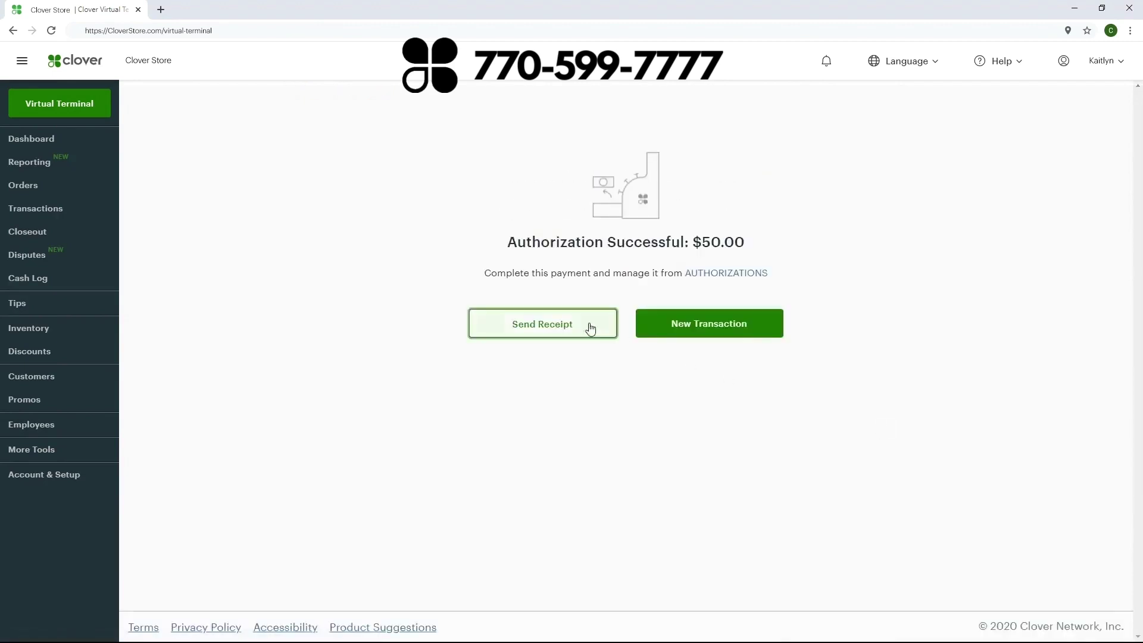
pyautogui.click(587, 324)
pyautogui.click(602, 339)
pyautogui.click(602, 286)
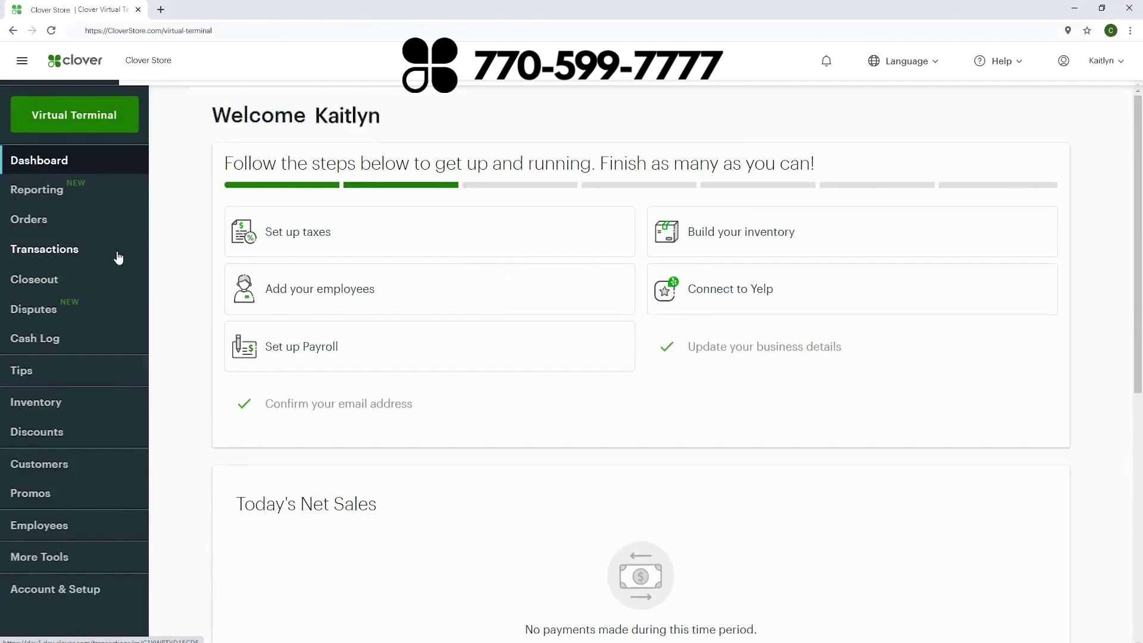
# - Capture the $100.00 authorization from the last 30 days as a full charge
pyautogui.click(119, 258)
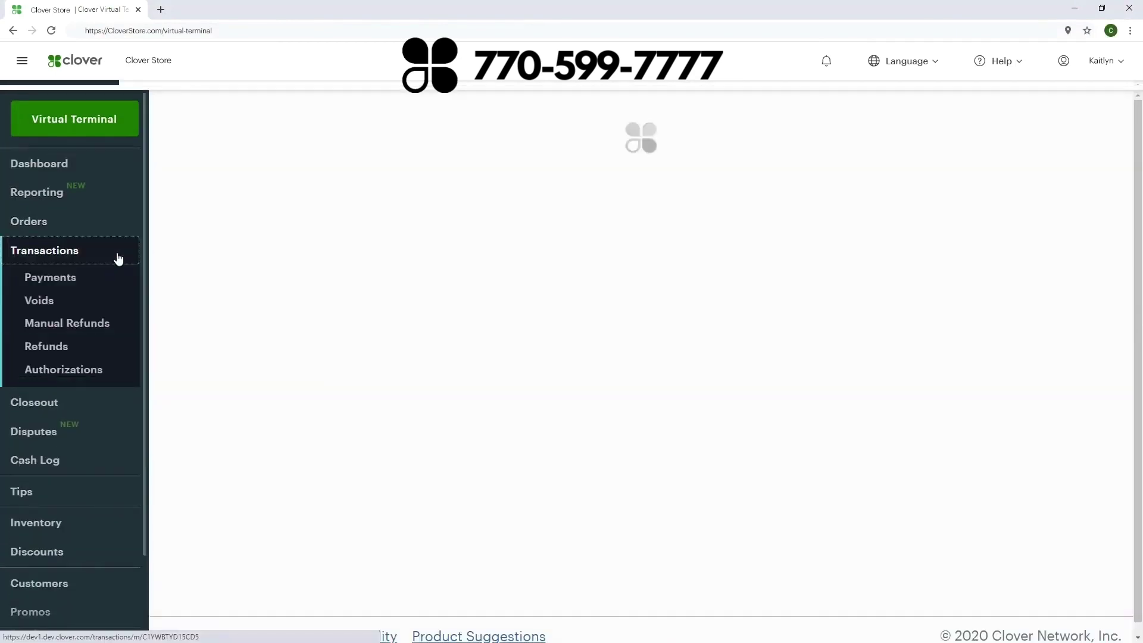
pyautogui.click(131, 370)
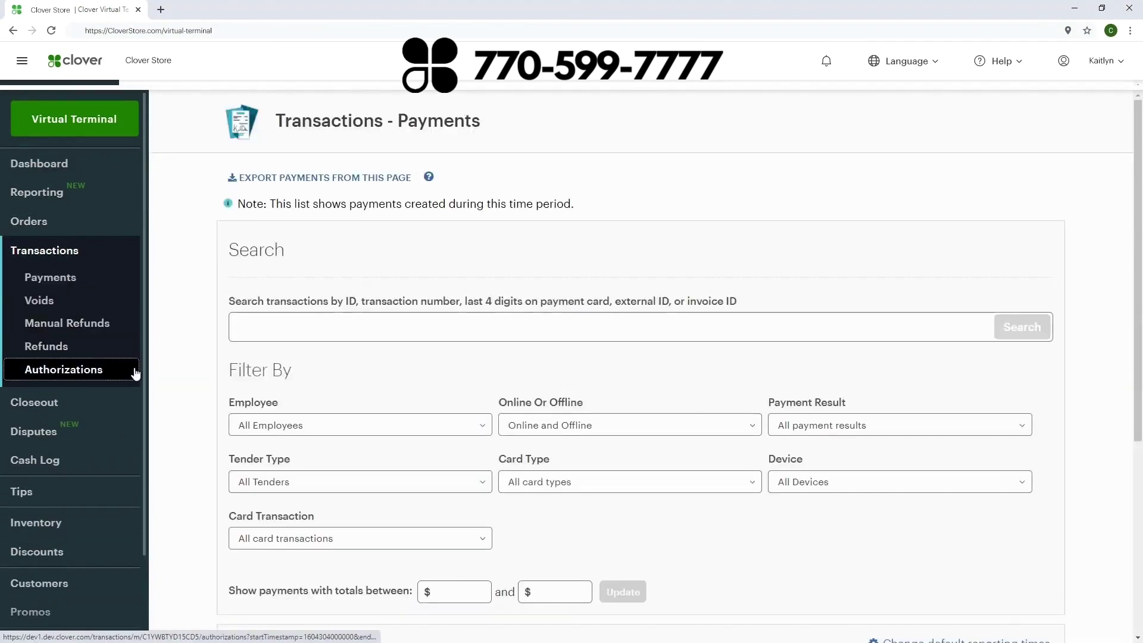
pyautogui.click(456, 502)
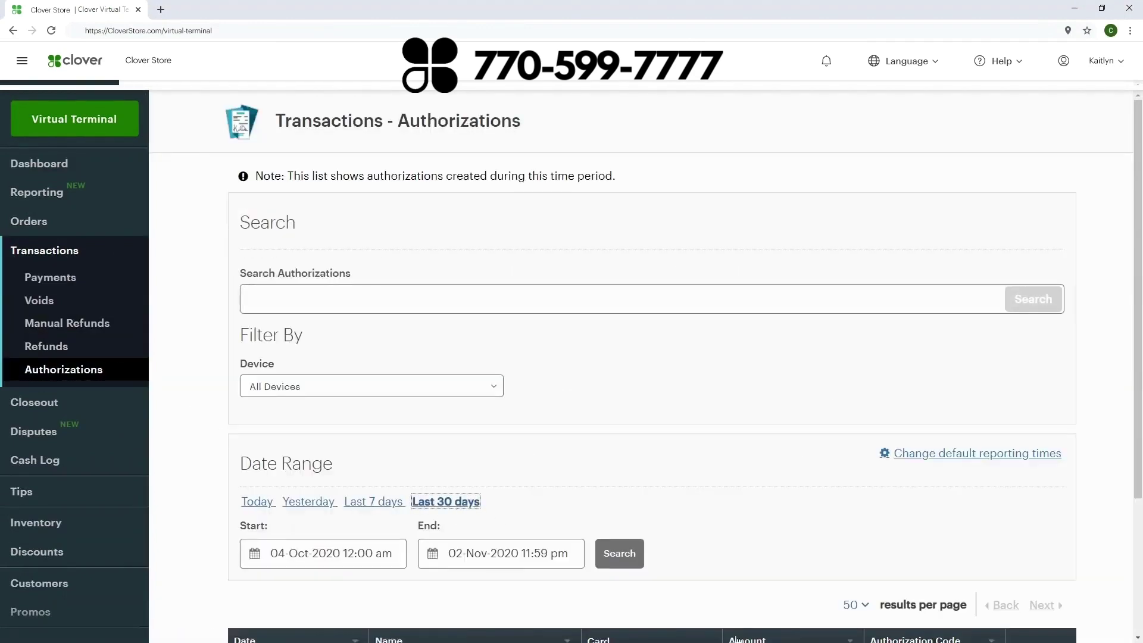
pyautogui.scroll(-2, 1137, 637)
pyautogui.scroll(-1, 1137, 637)
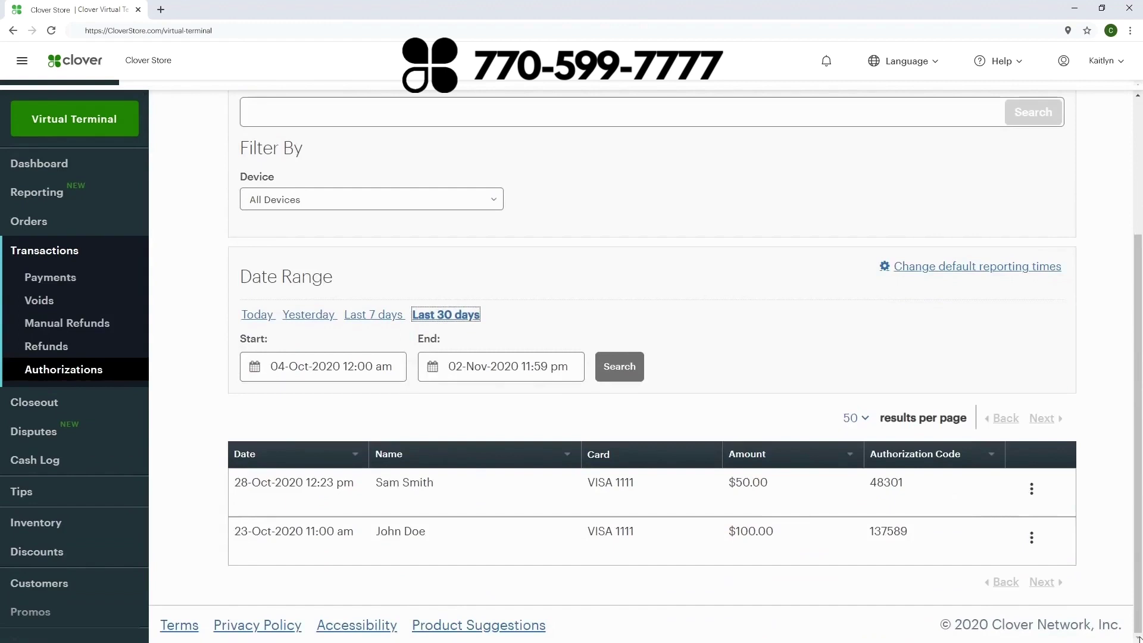
pyautogui.click(1032, 538)
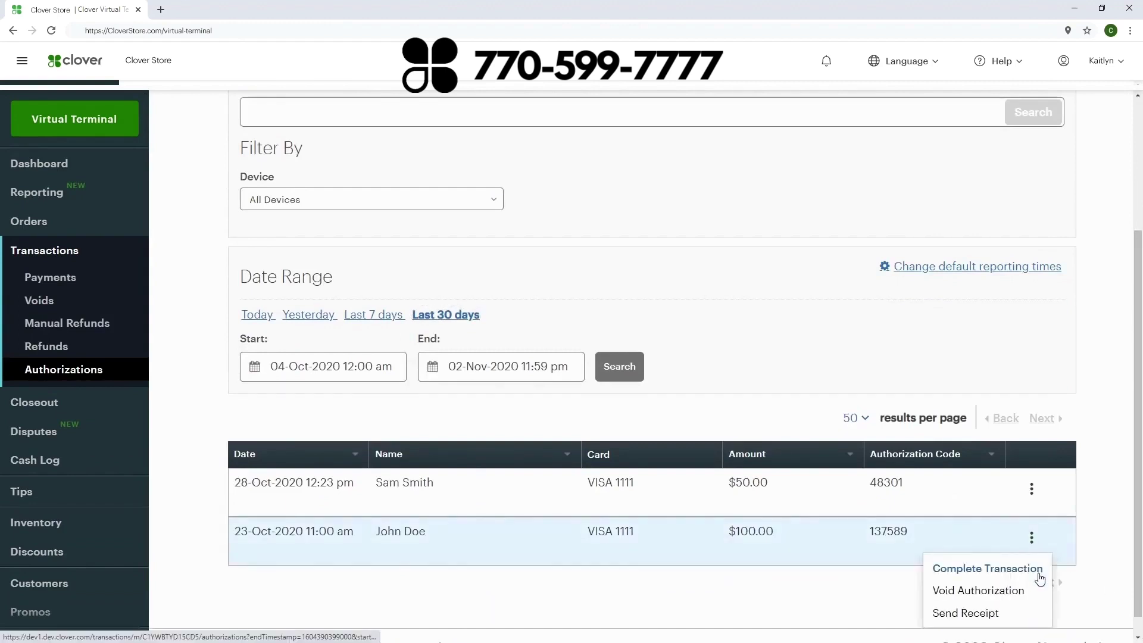
pyautogui.click(1040, 572)
pyautogui.click(494, 284)
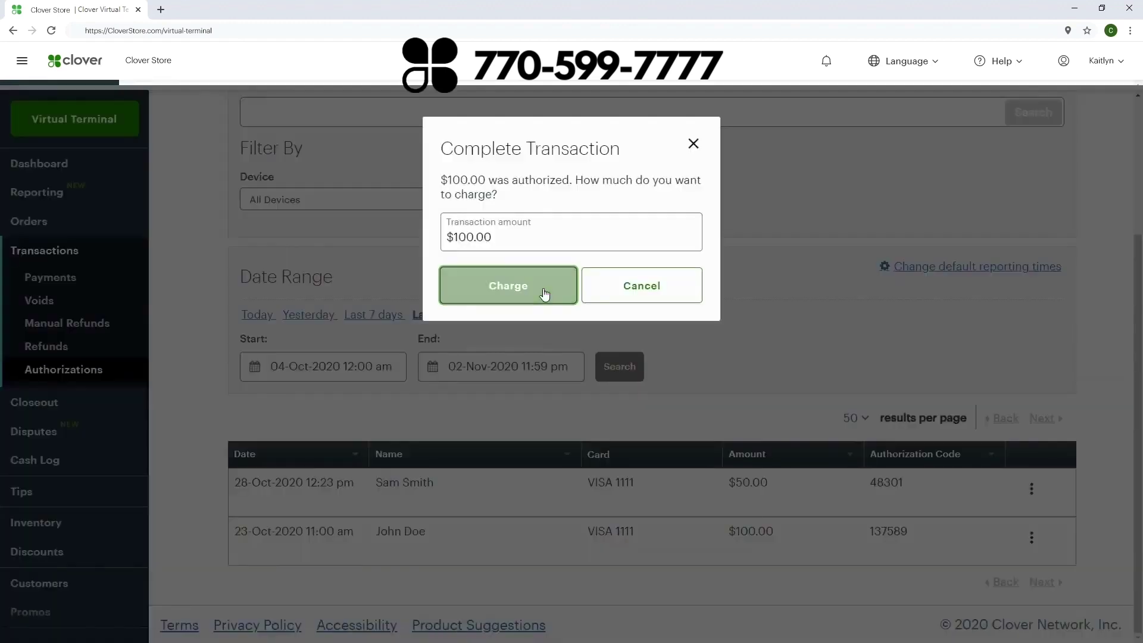
pyautogui.click(543, 280)
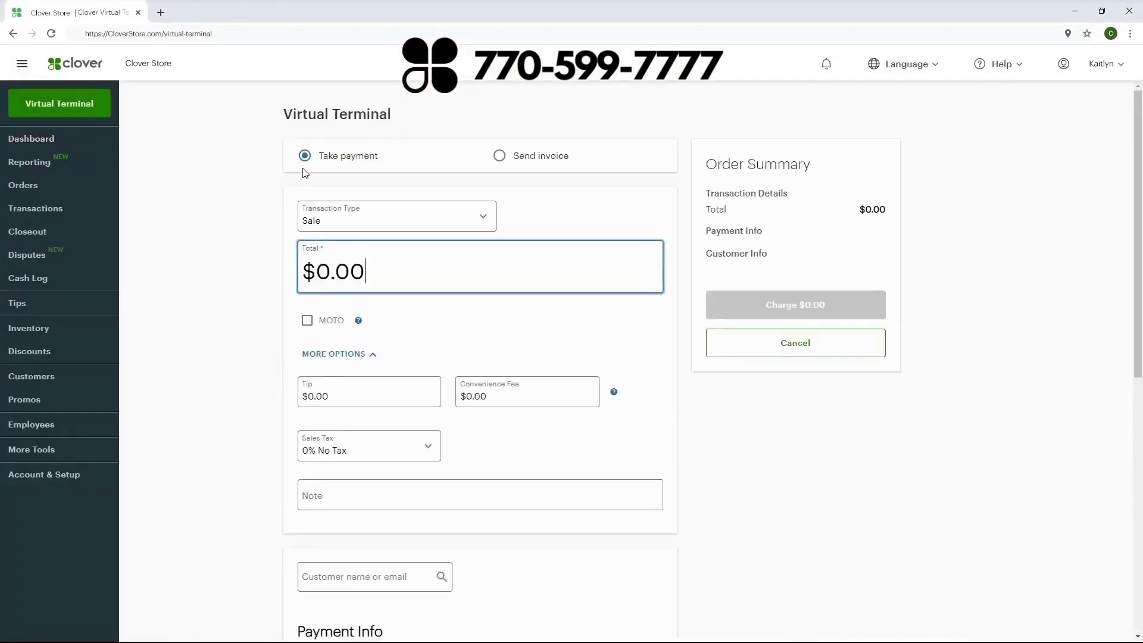
# - Run a MOTO card Verification noted 'Phone Order' using the card details and billing zip
pyautogui.click(483, 221)
pyautogui.click(462, 288)
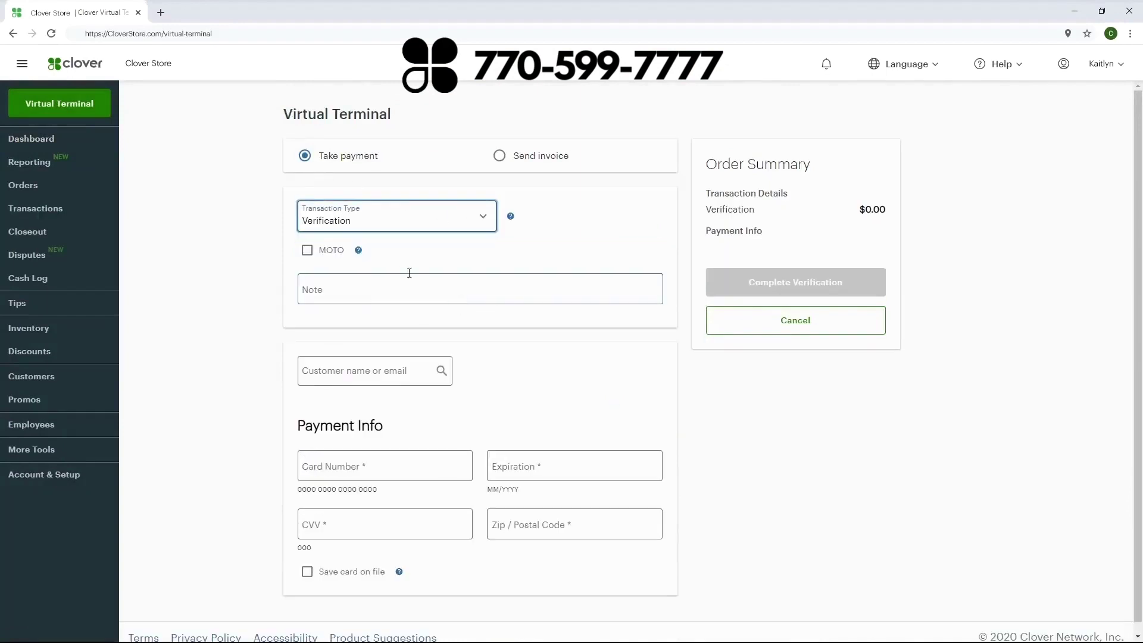
pyautogui.click(316, 257)
pyautogui.click(353, 287)
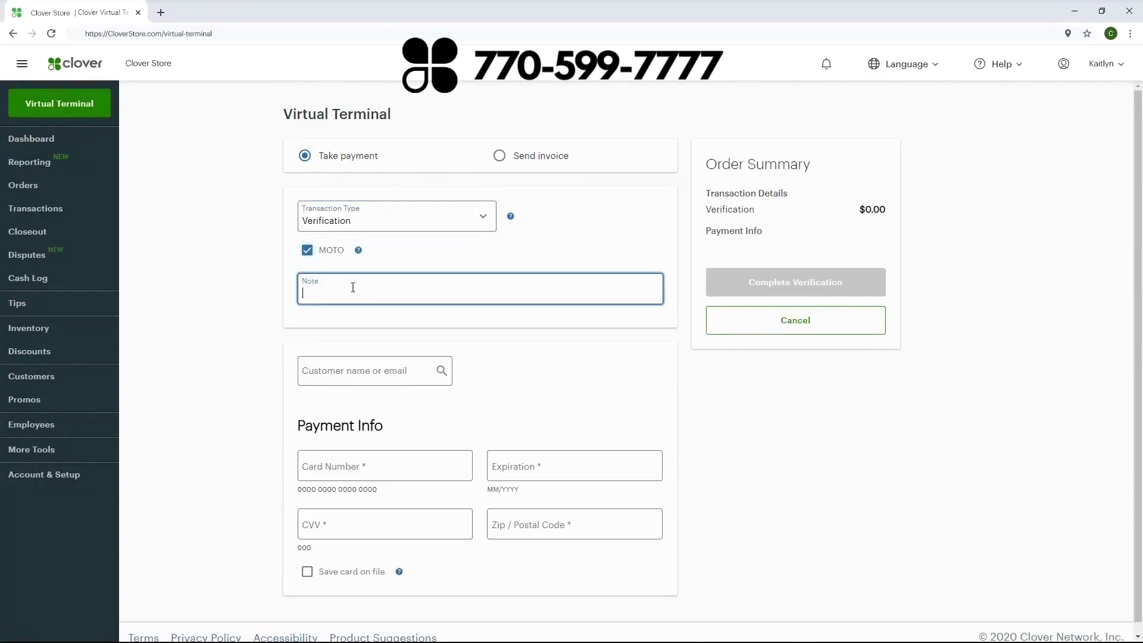
pyautogui.write('Phone Order')
pyautogui.click(434, 466)
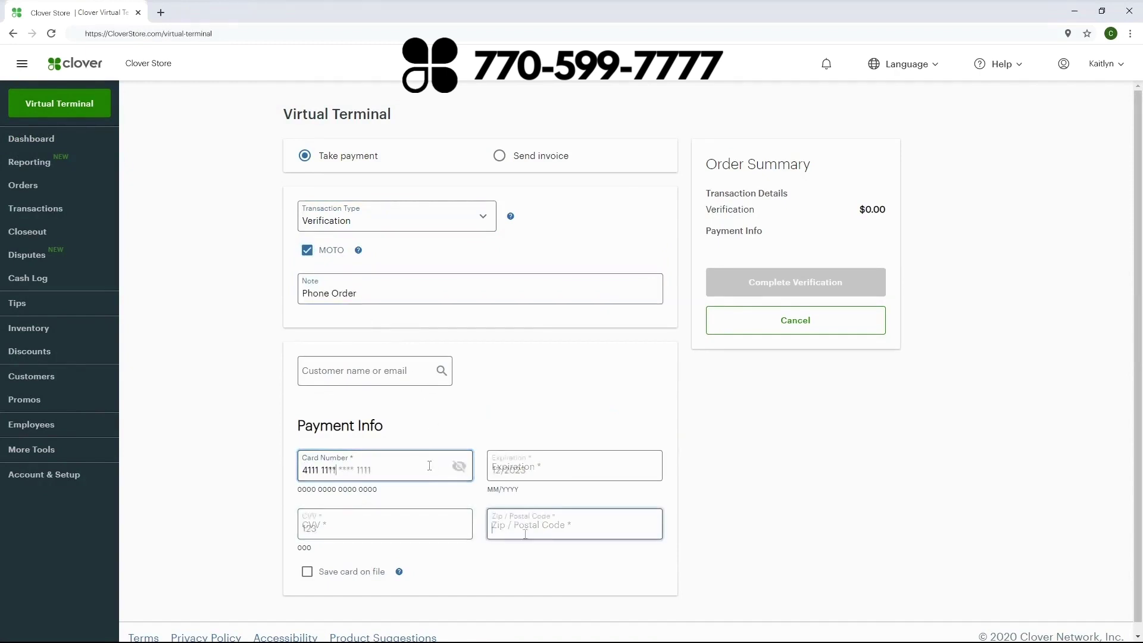
pyautogui.write('80111')
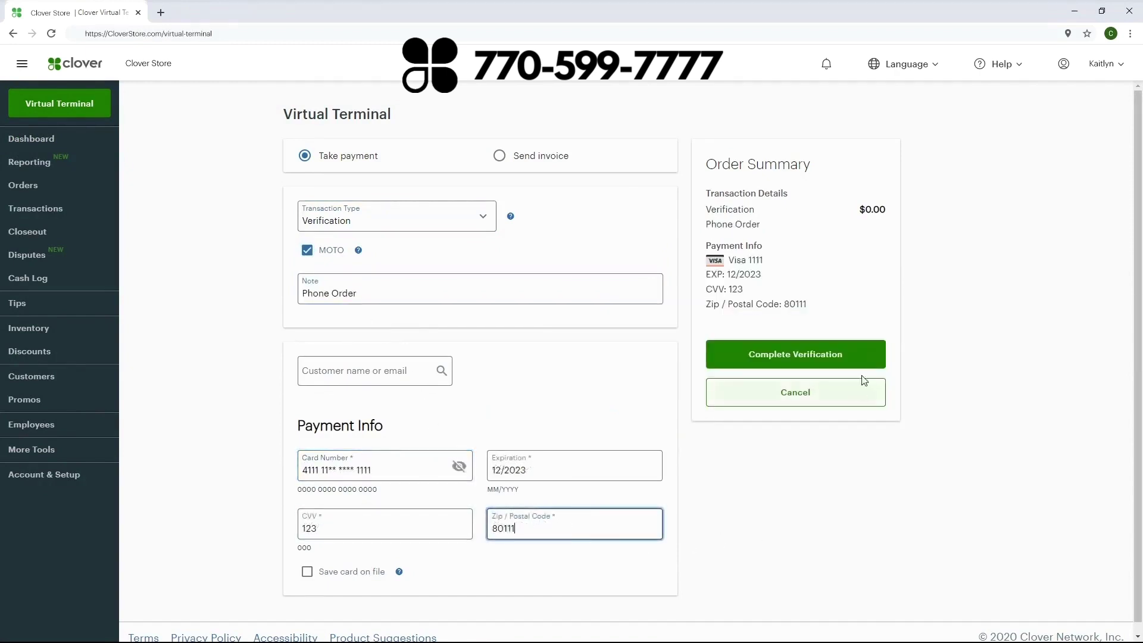
pyautogui.click(870, 361)
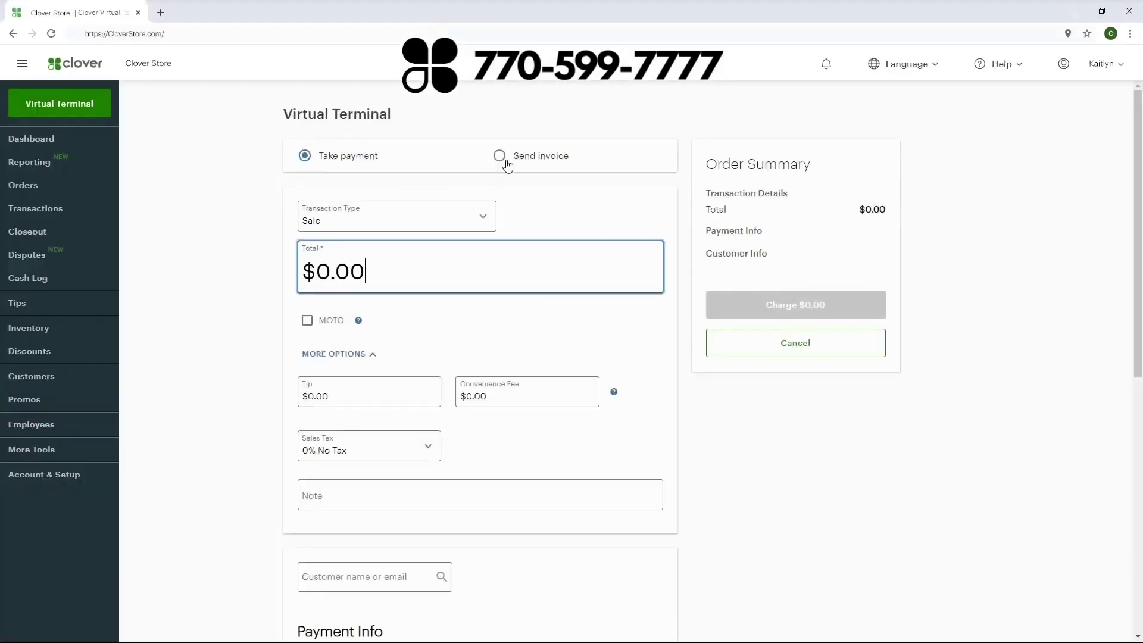
# - Switch to Send invoice with a $150.00 total and the note 'Service'
pyautogui.click(504, 161)
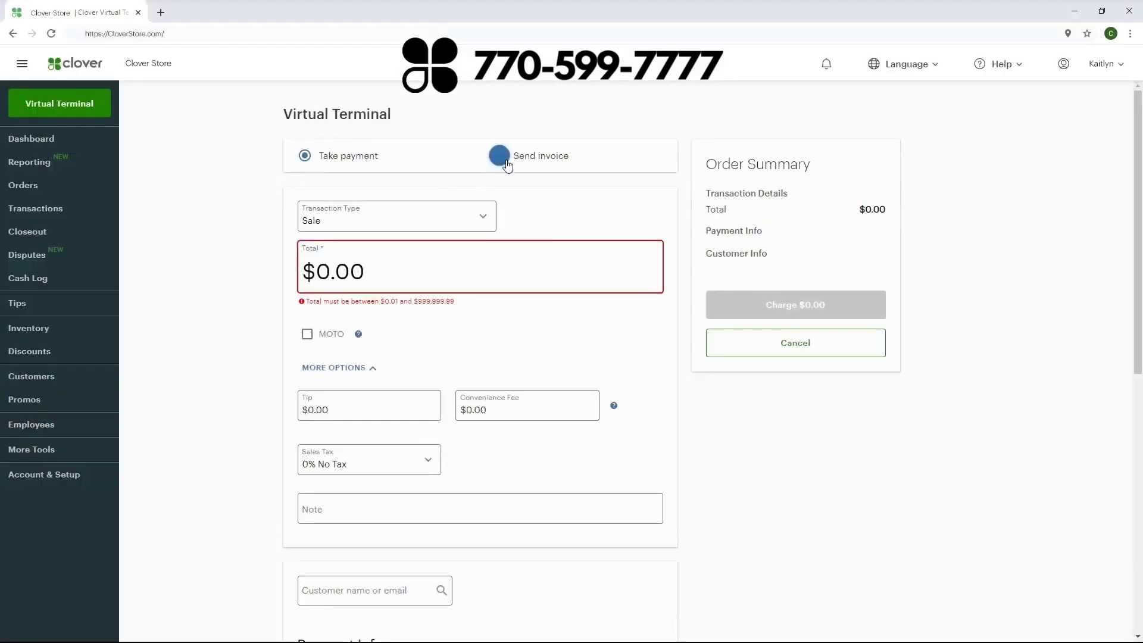
pyautogui.moveTo(485, 225); pyautogui.dragTo(287, 214)
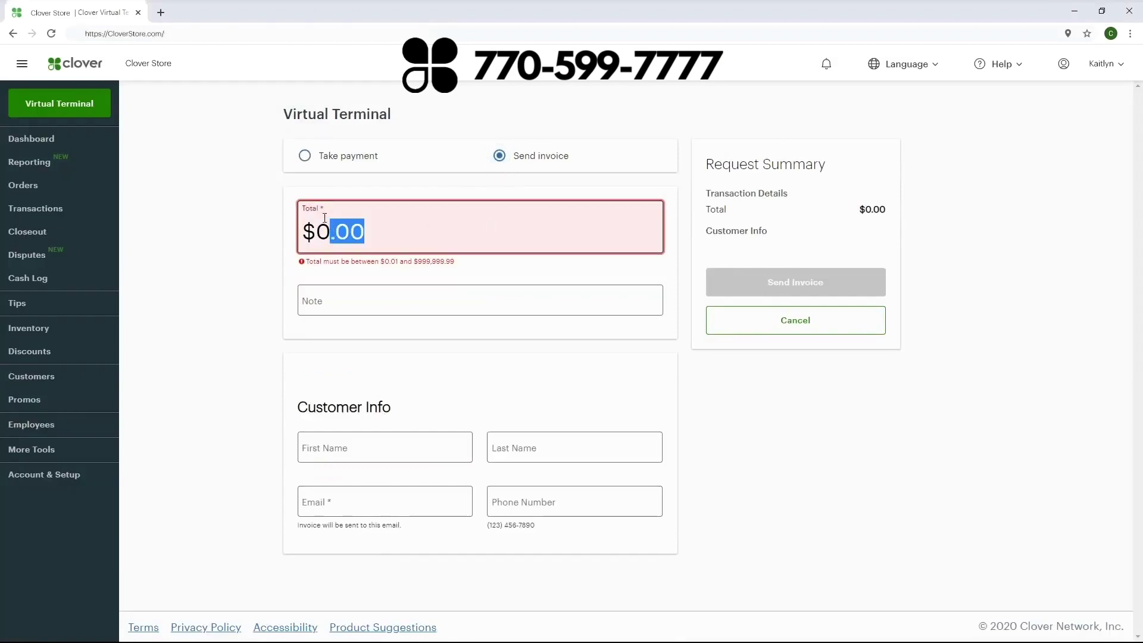
pyautogui.write('150')
pyautogui.click(328, 293)
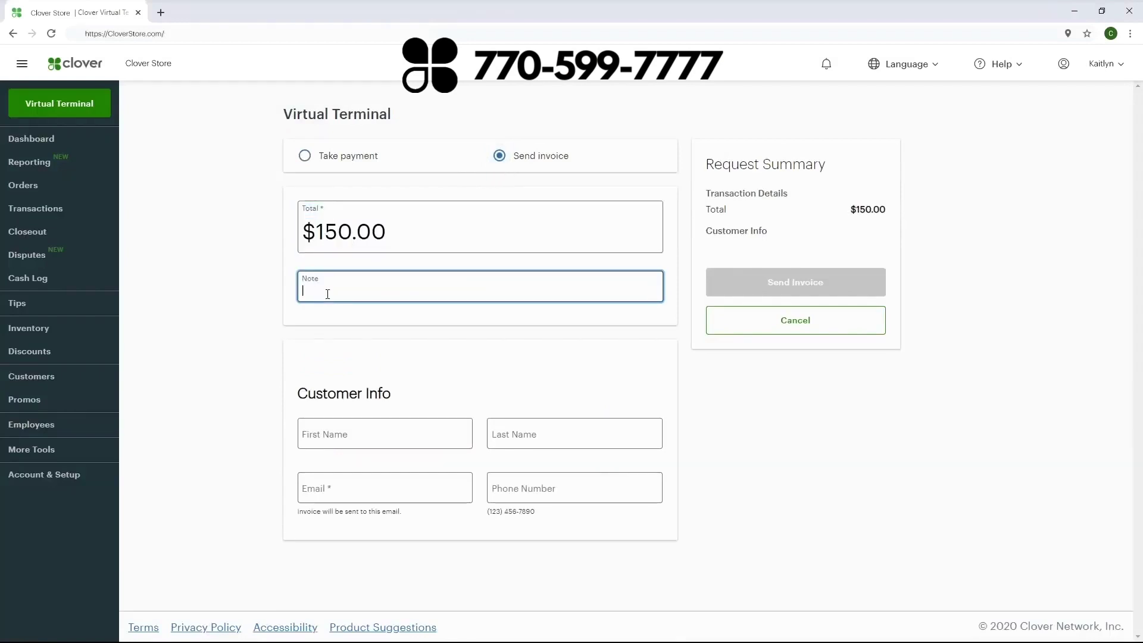
pyautogui.write('Service')
# - Fill in the customer's name and e-mail, then send the $150.00 invoice
pyautogui.click(428, 435)
pyautogui.press('Tab')
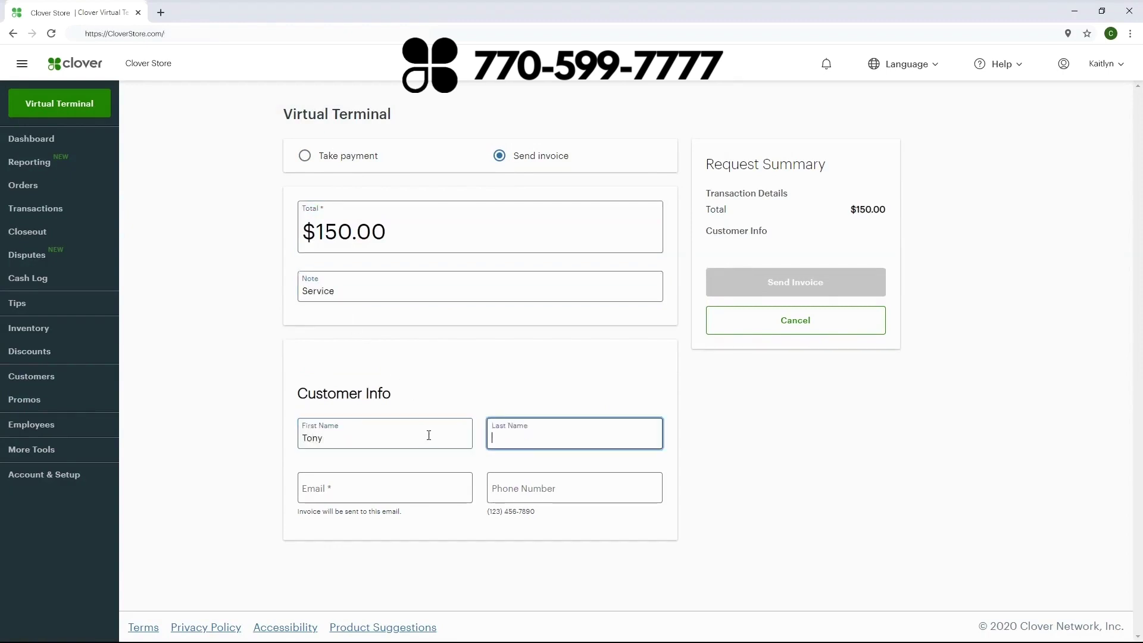
pyautogui.press('Tab')
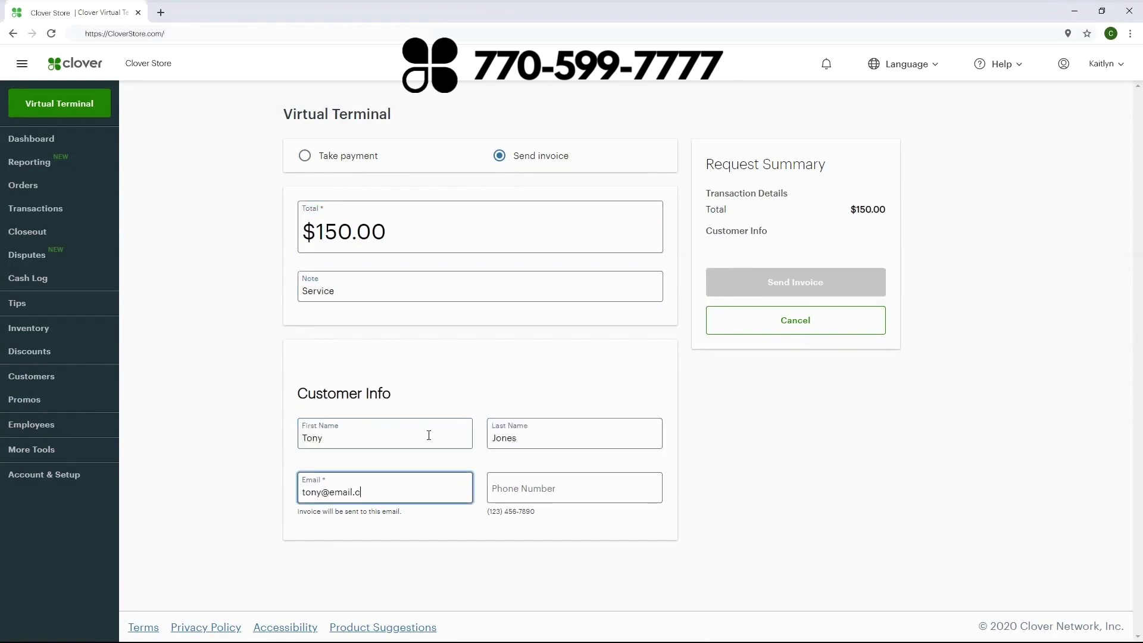
pyautogui.press('Tab')
pyautogui.click(862, 353)
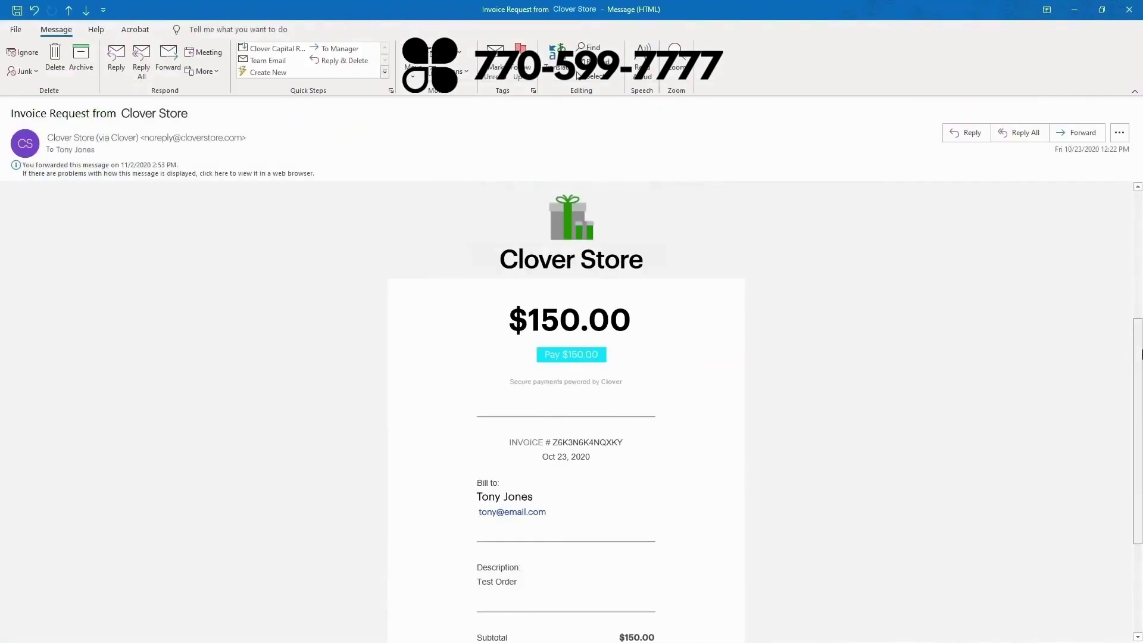
# - Pay the invoice through its online checkout page, then bring up the Orders list
pyautogui.scroll(-3, 565, 410)
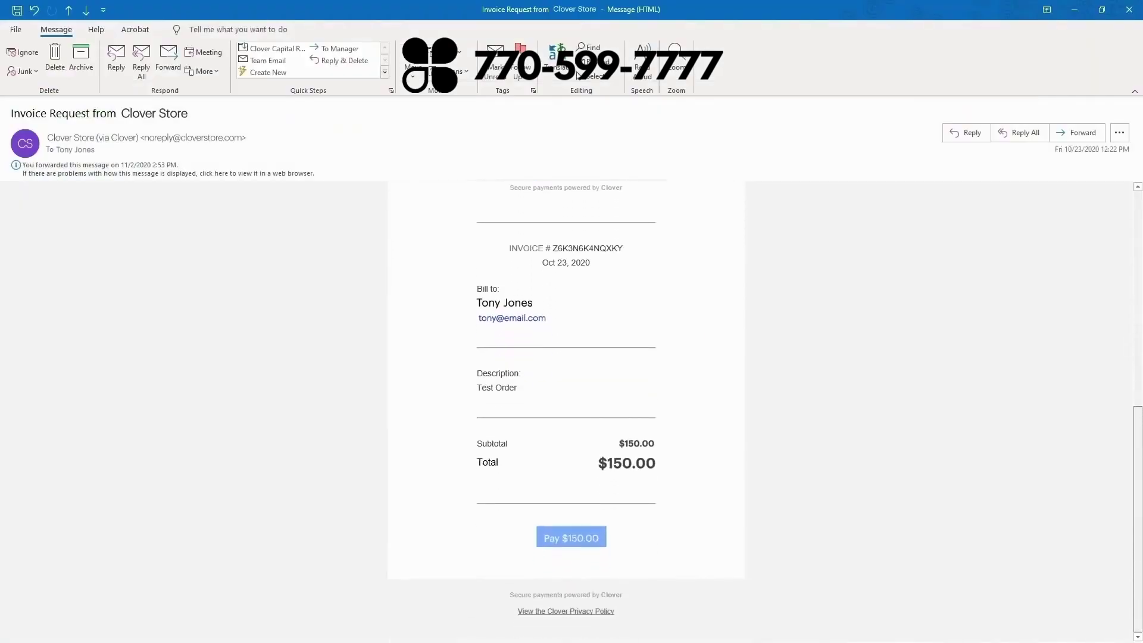
pyautogui.click(570, 539)
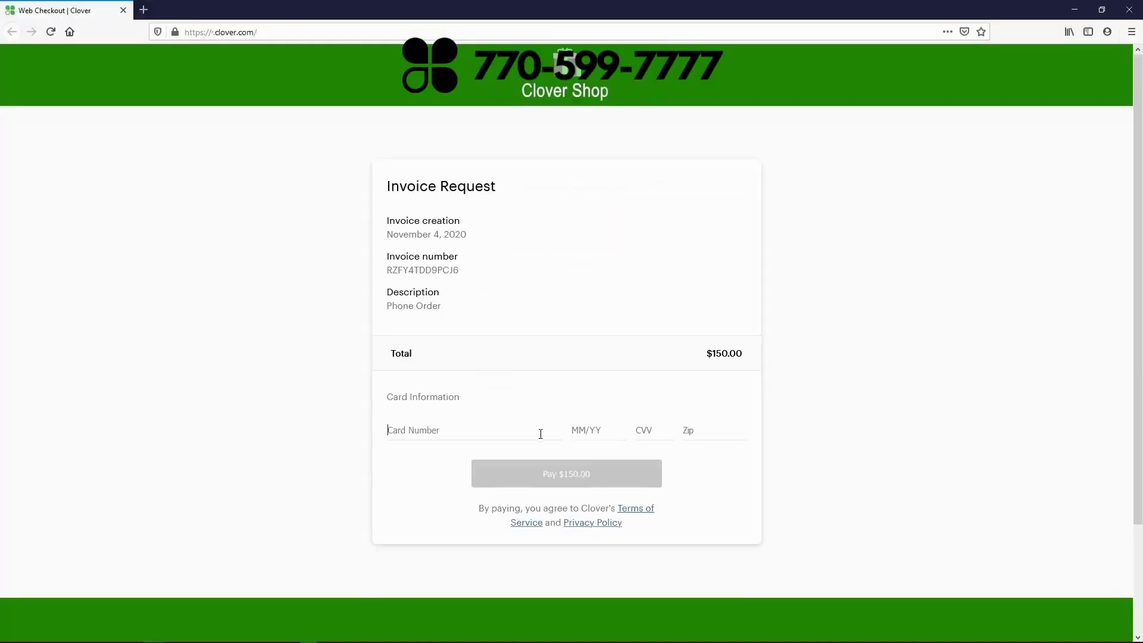
pyautogui.write('304')
pyautogui.click(646, 479)
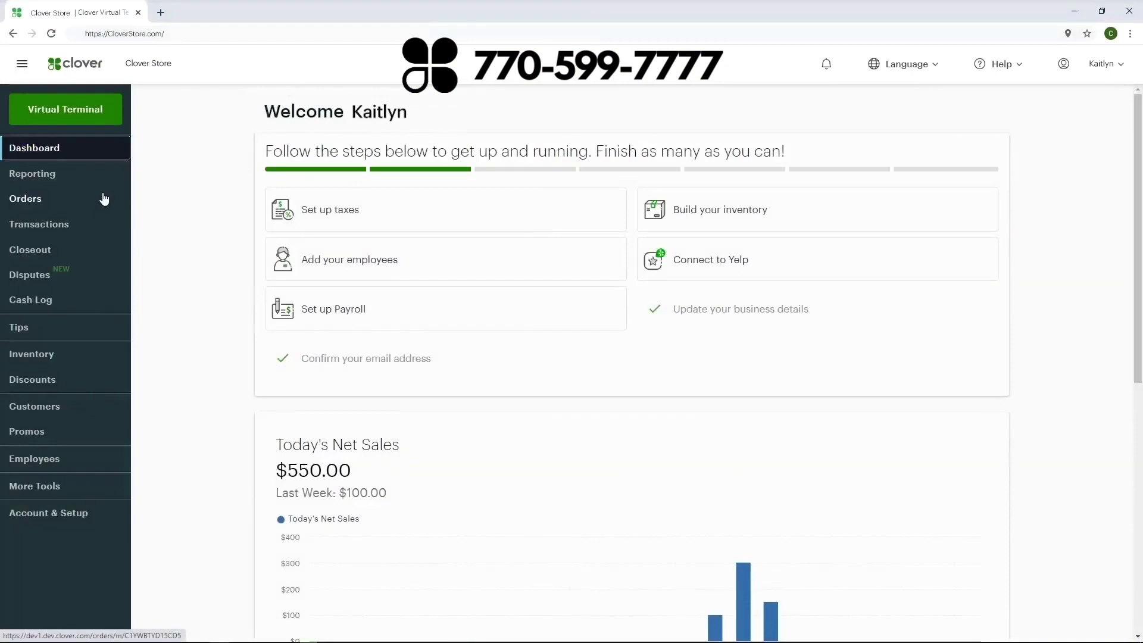
pyautogui.click(104, 198)
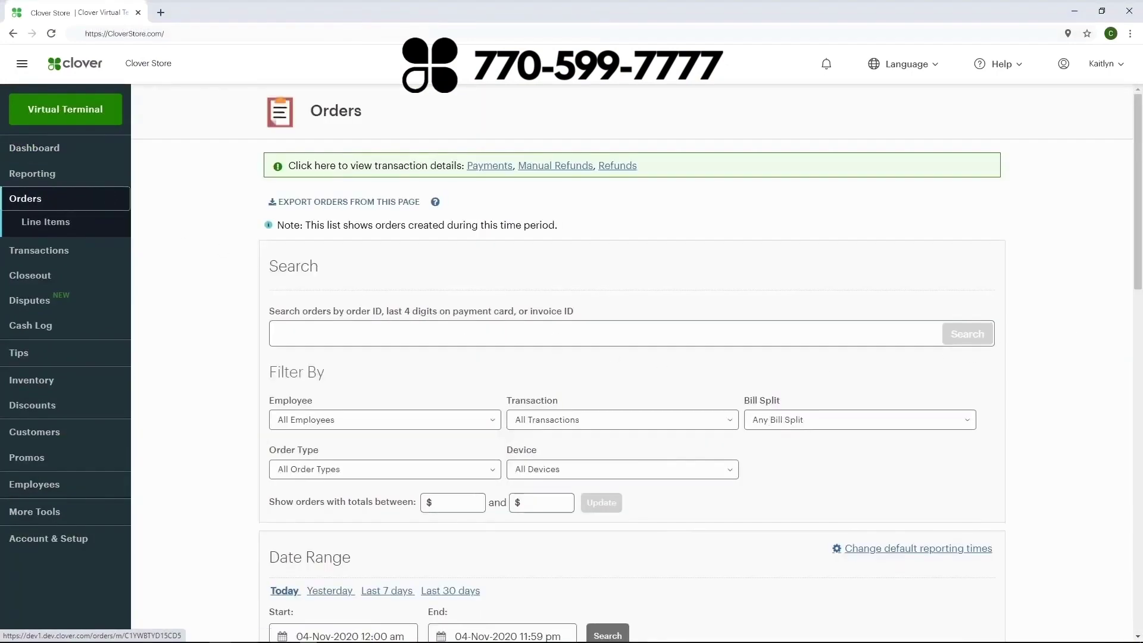
# - Refund the $10.00 credit card payment in full from its payment details
pyautogui.moveTo(1139, 277); pyautogui.dragTo(1139, 410)
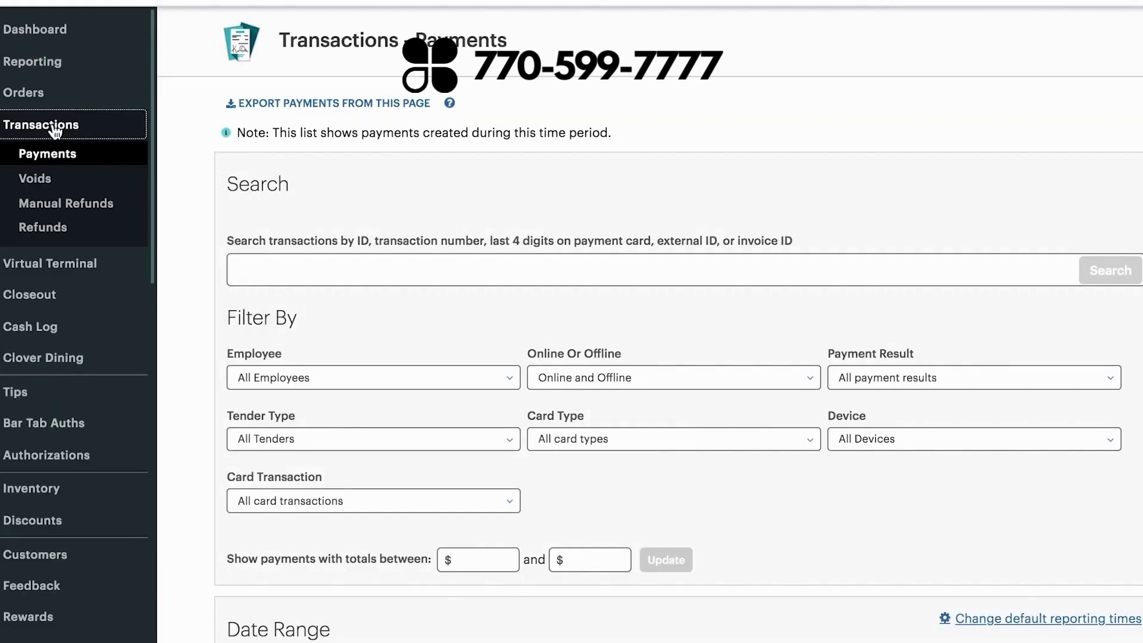
pyautogui.click(65, 156)
pyautogui.scroll(-4, 602, 205)
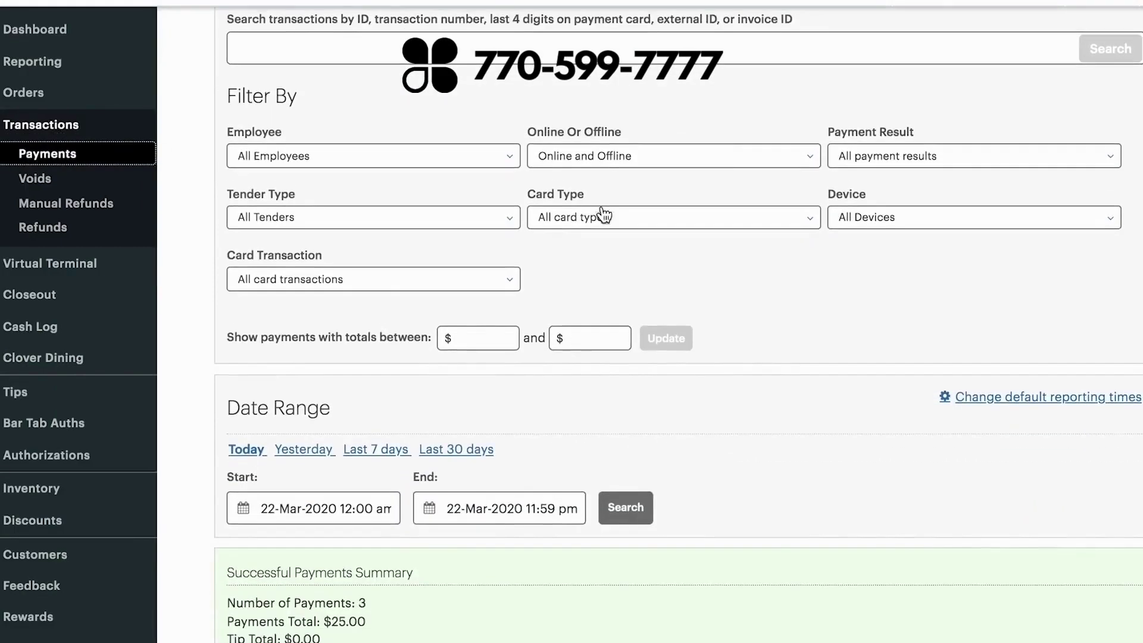
pyautogui.scroll(-8, 604, 215)
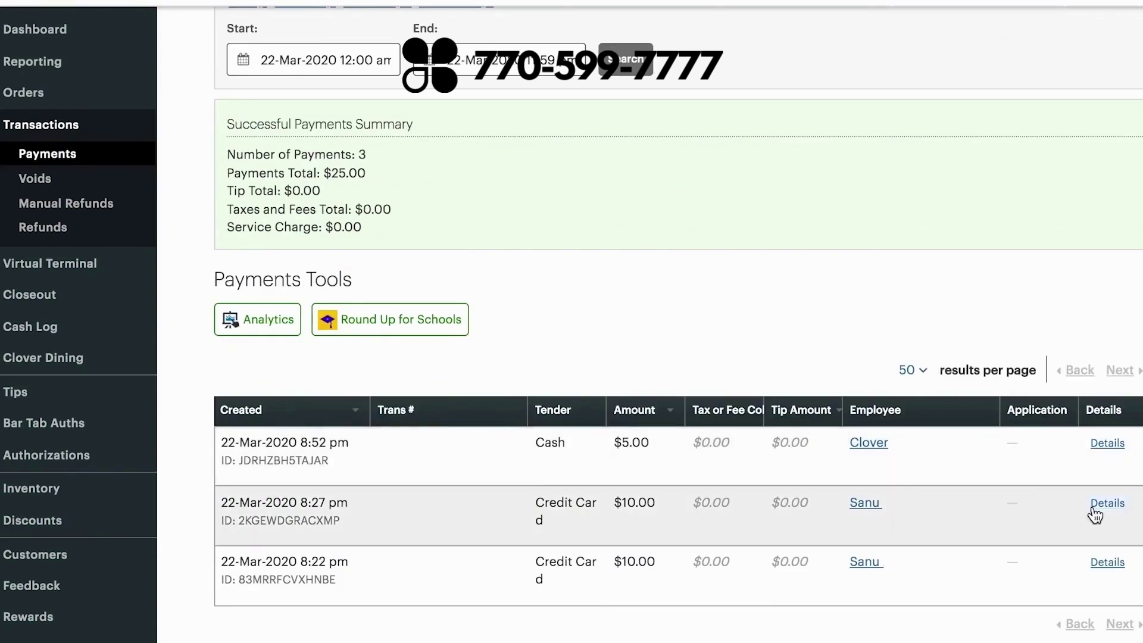
pyautogui.click(1095, 508)
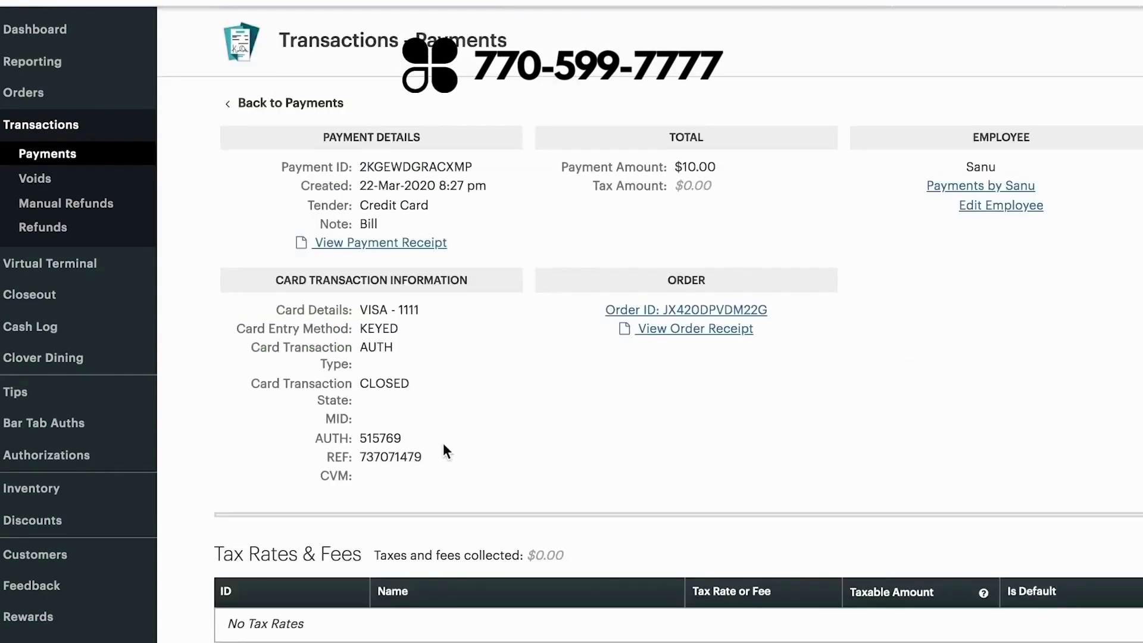
pyautogui.scroll(-3, 445, 447)
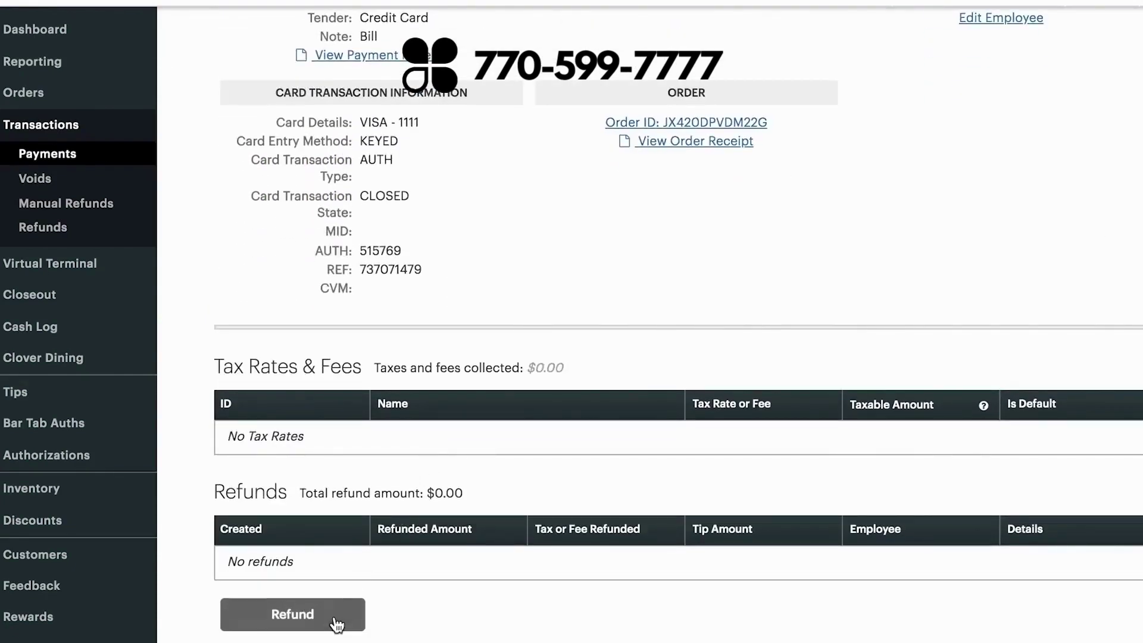
pyautogui.click(333, 619)
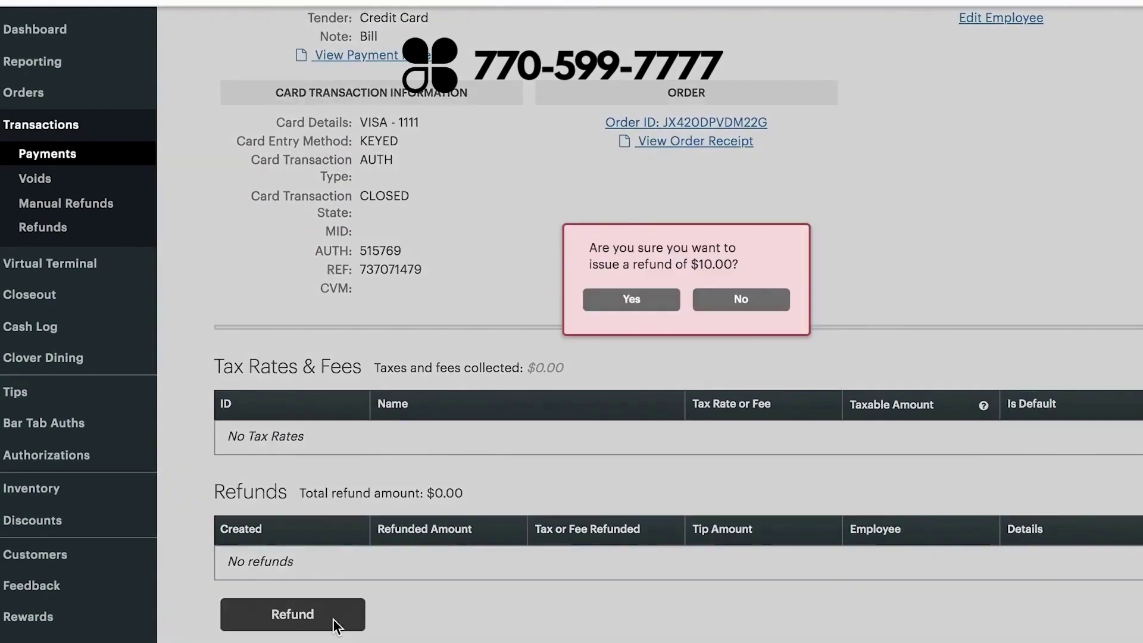
pyautogui.click(599, 308)
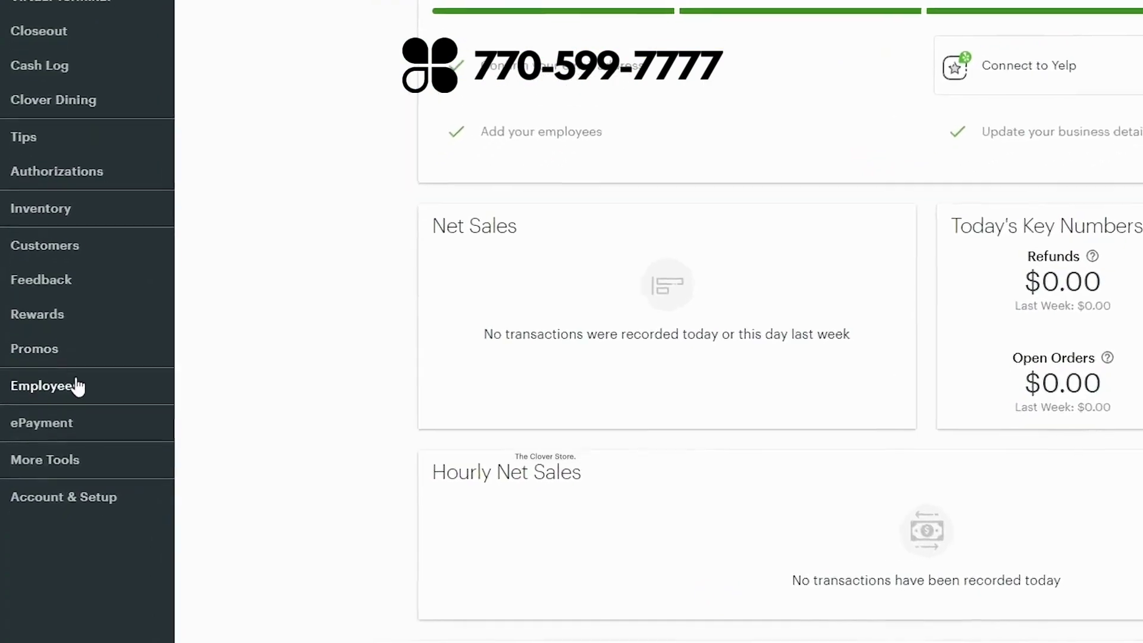
# - Edit the Refund payments permission under Access Transactions so only Manager and admin keep it
pyautogui.click(68, 379)
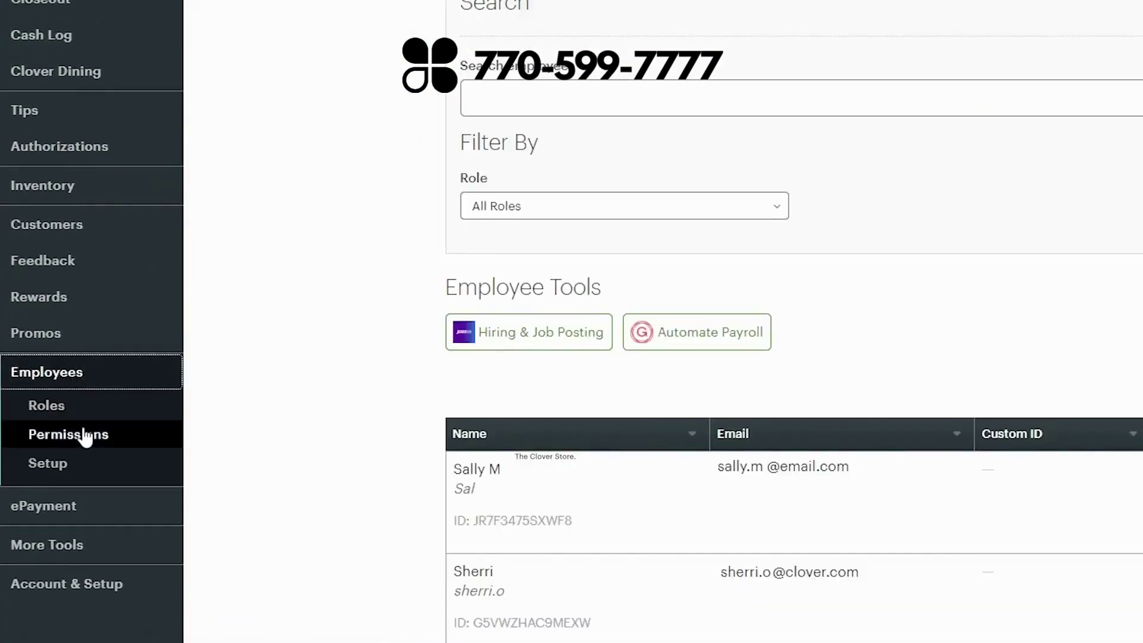
pyautogui.click(81, 439)
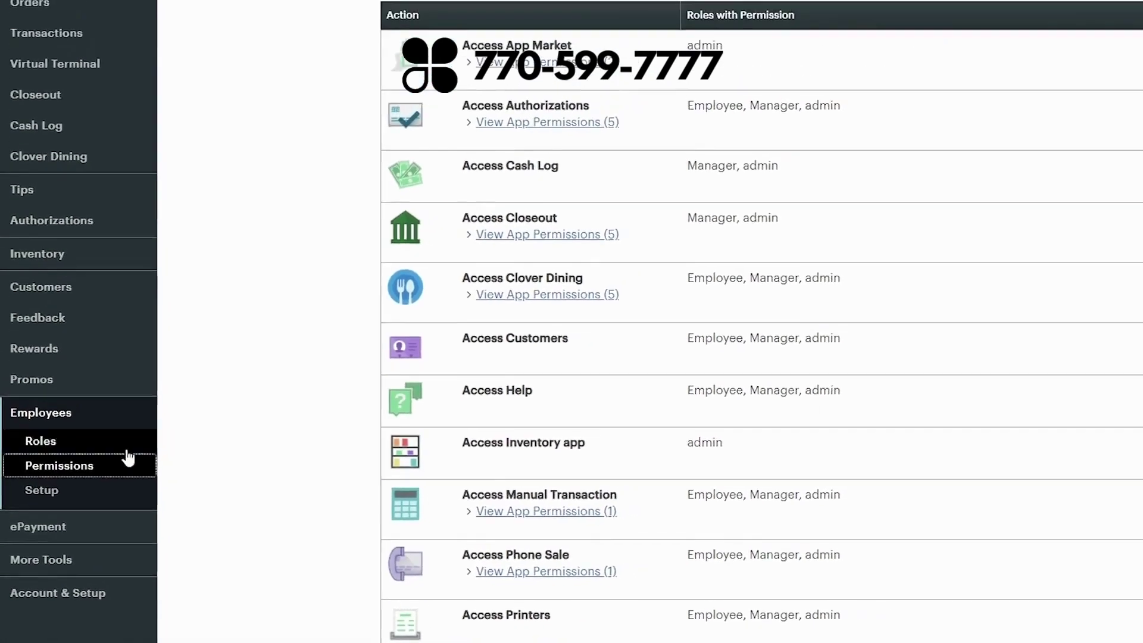
pyautogui.scroll(-2, 378, 469)
pyautogui.scroll(-2, 381, 461)
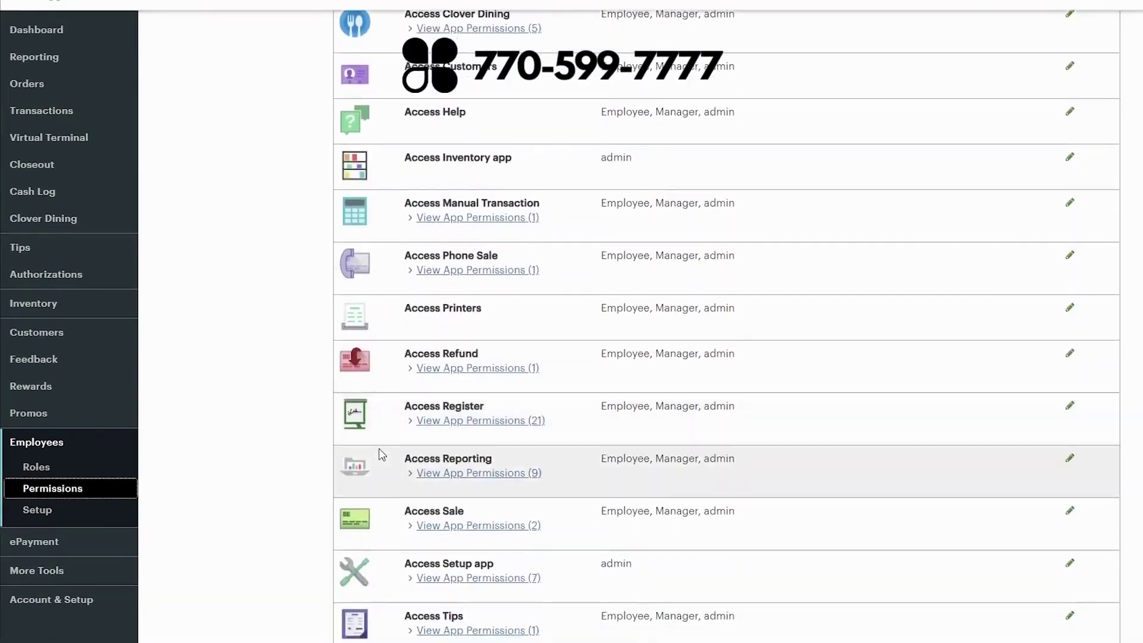
pyautogui.scroll(-2, 378, 454)
pyautogui.scroll(-2, 417, 470)
pyautogui.click(453, 495)
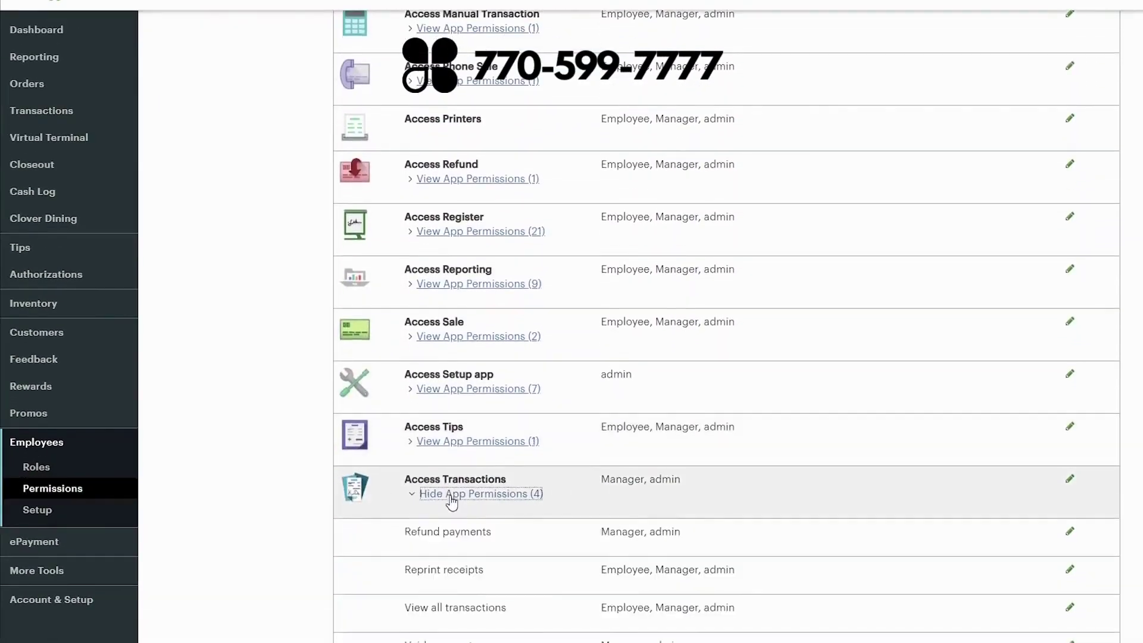
pyautogui.scroll(-1, 595, 536)
pyautogui.click(1069, 495)
pyautogui.click(1037, 520)
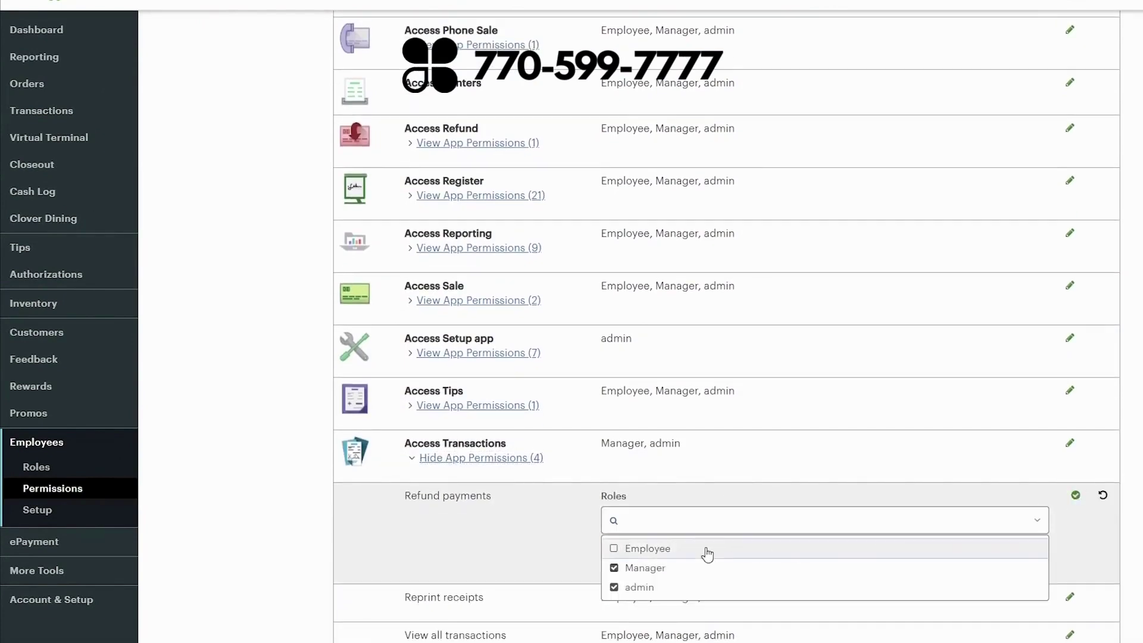